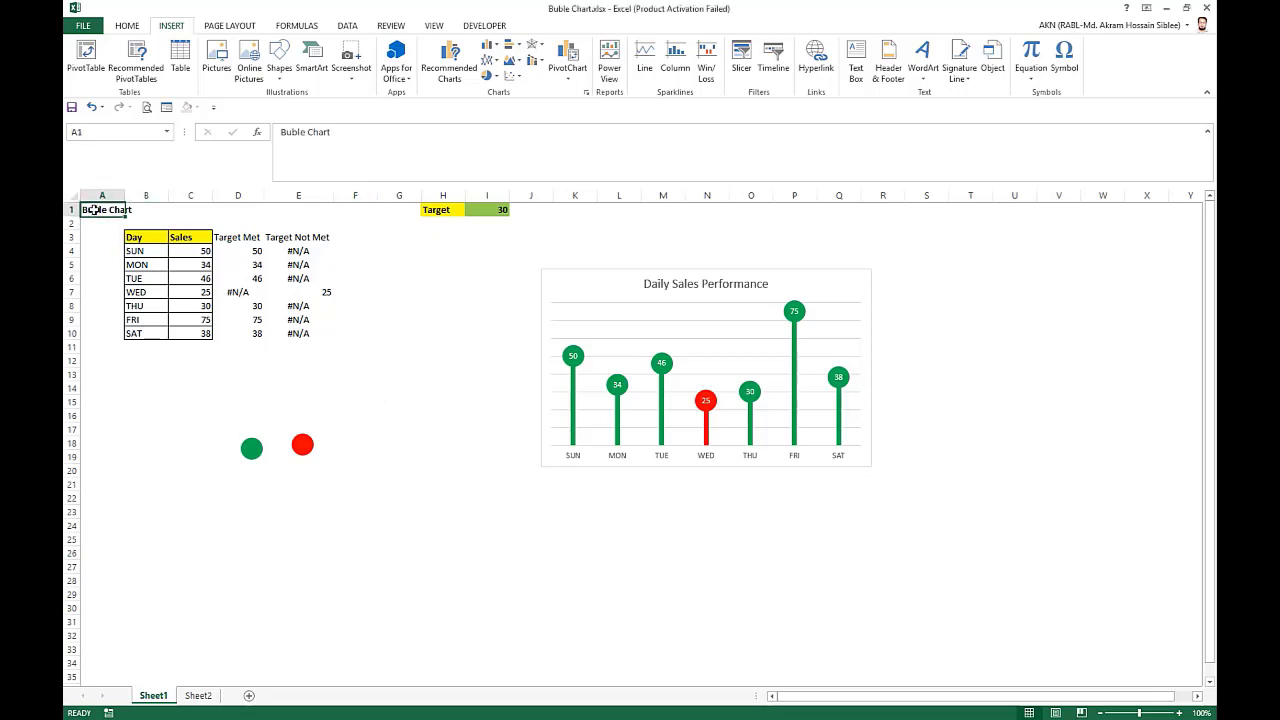
- Review the Day/Sales data, the Target of 30 and the Target Met/Not Met columns
click(340, 345)
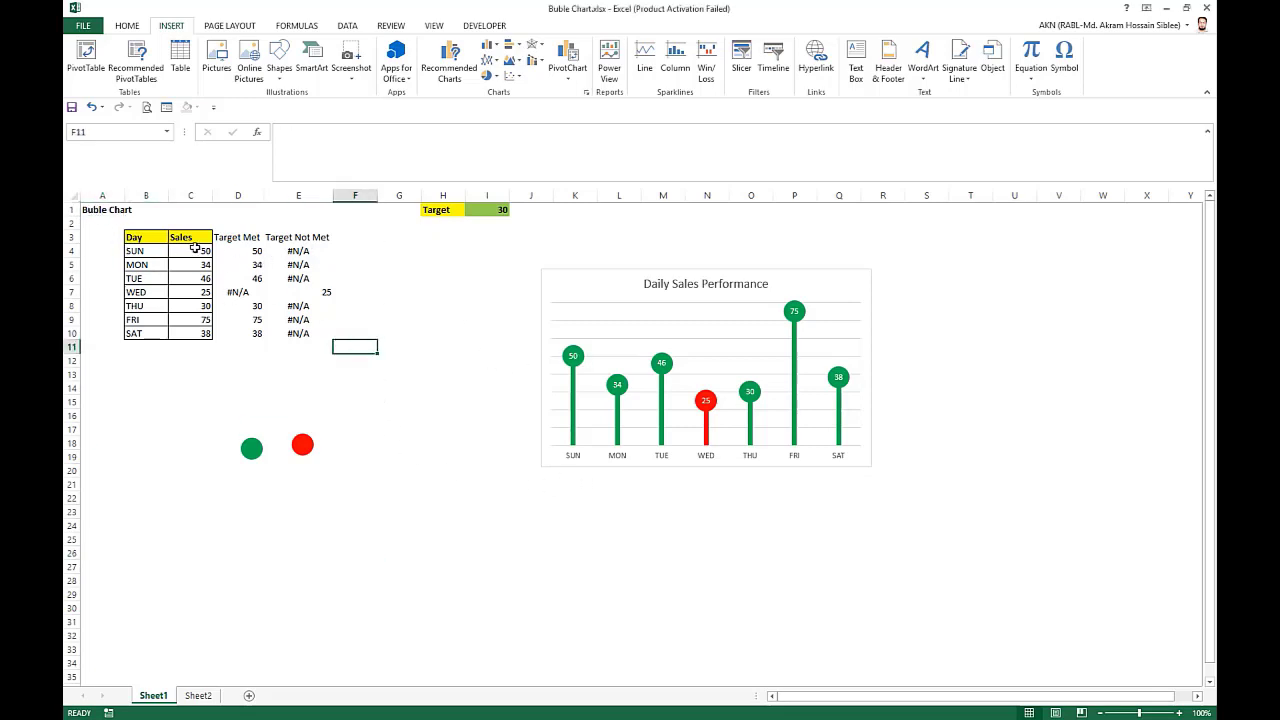
drag(155, 242, 200, 333)
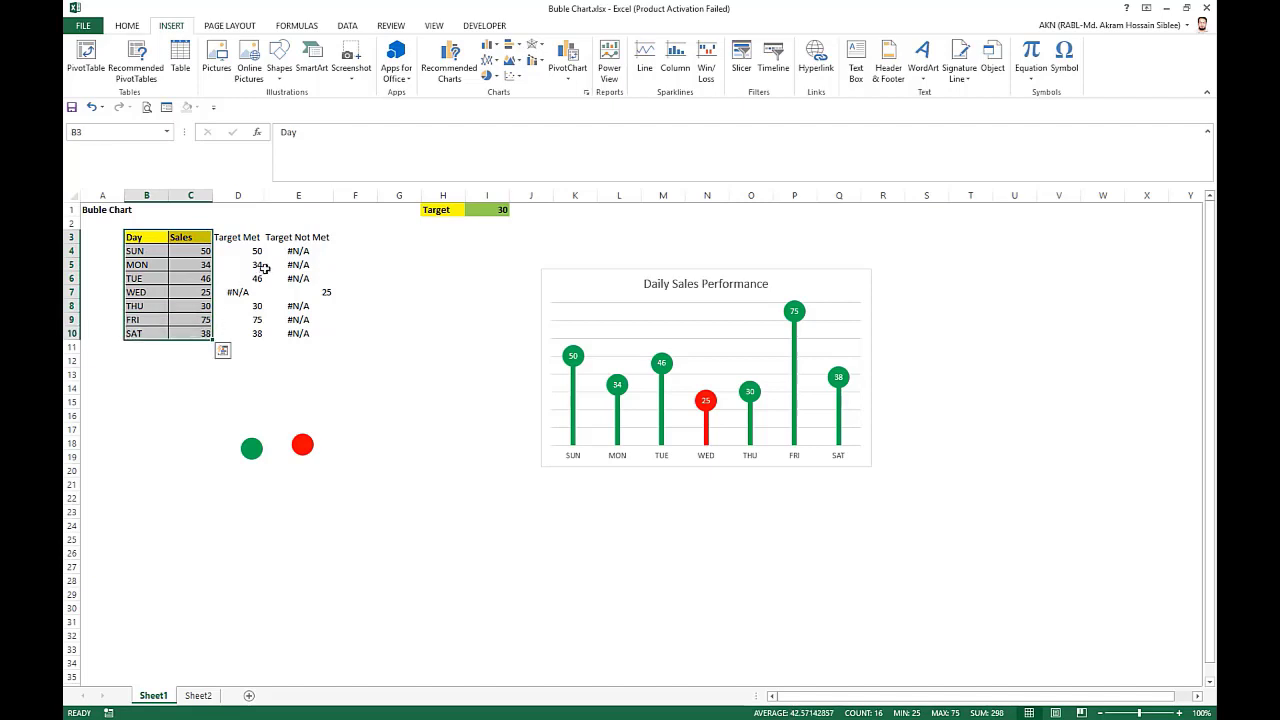
click(494, 210)
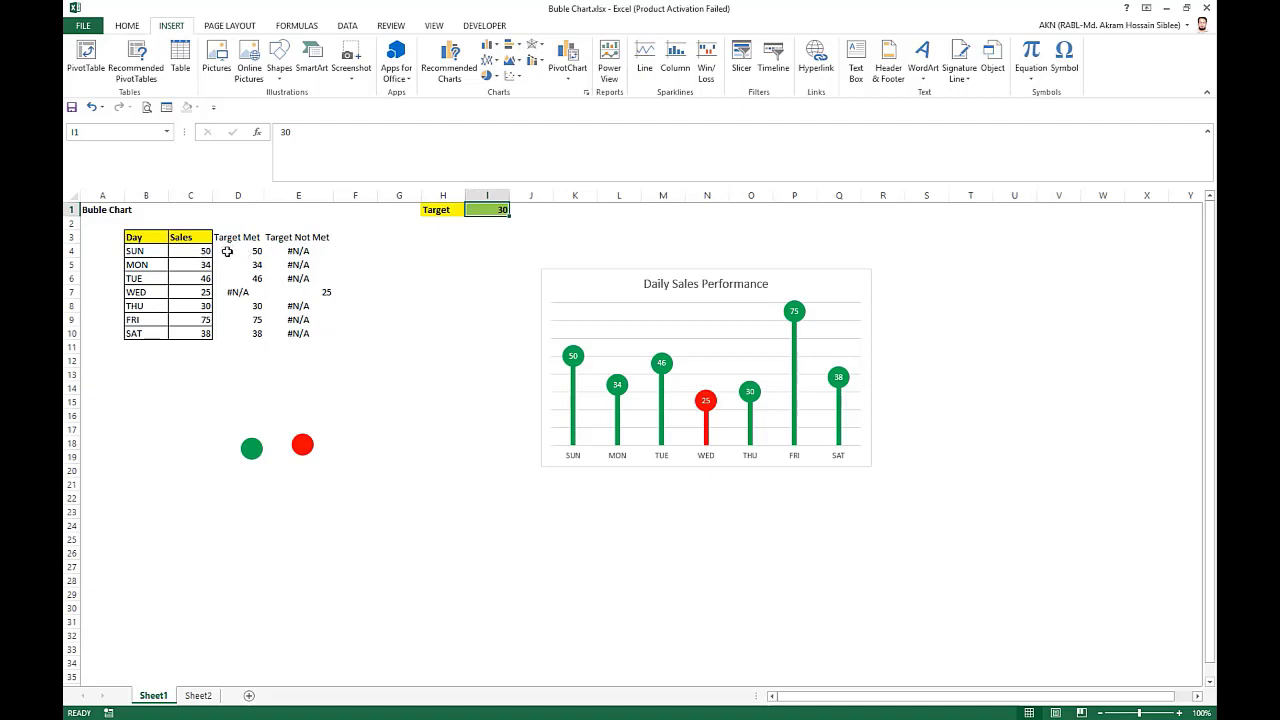
drag(227, 251, 248, 330)
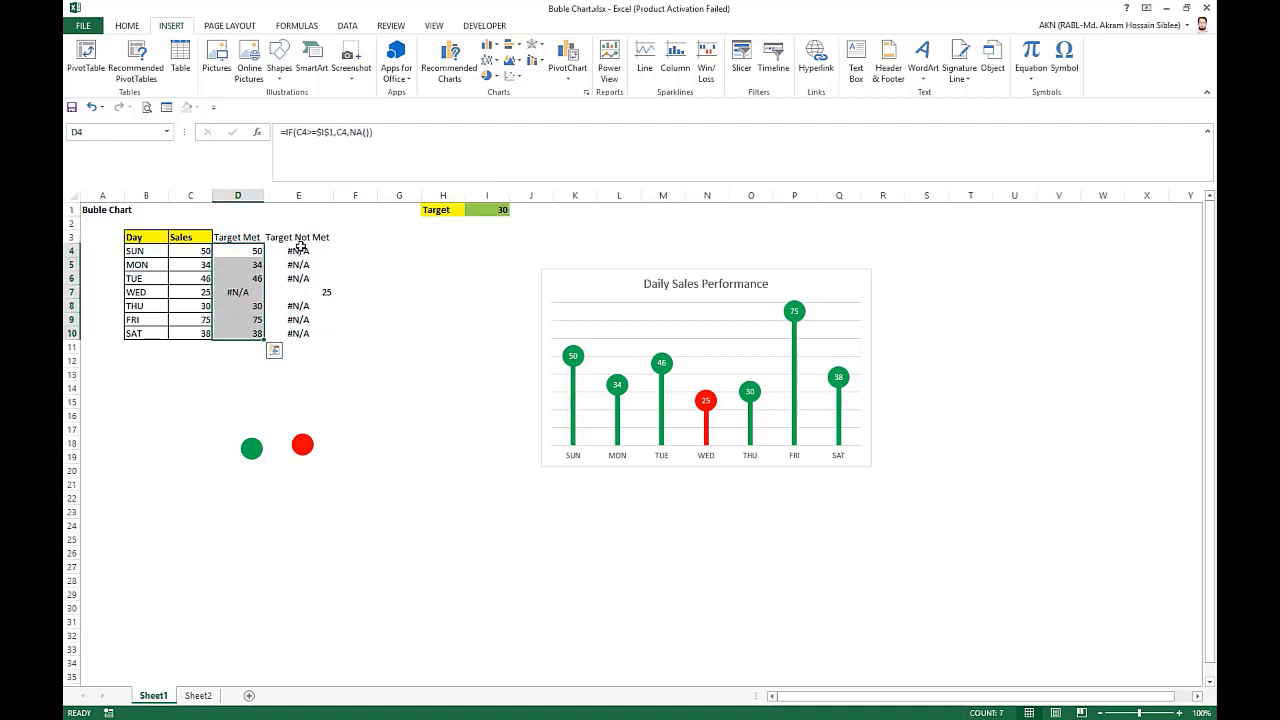
drag(300, 250, 300, 333)
- Change the Target in I1 to 40 and select the table range A1:I11
click(480, 210)
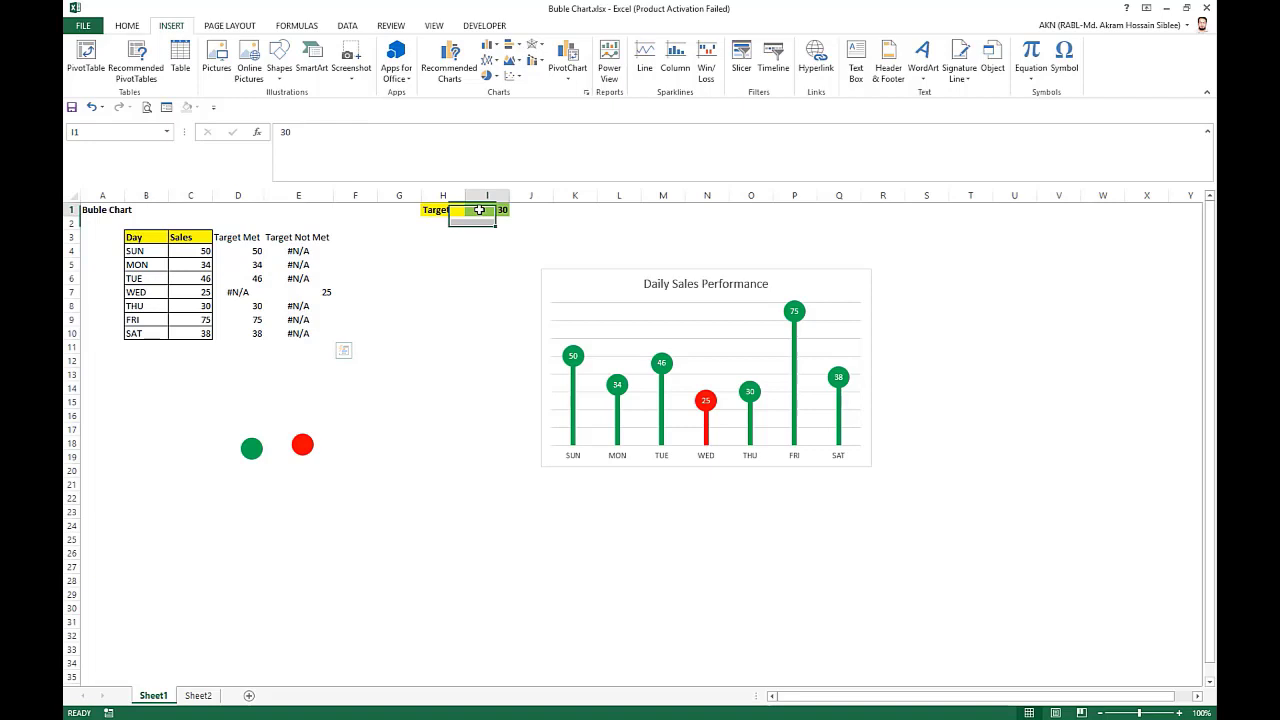
text(40)
key(Return)
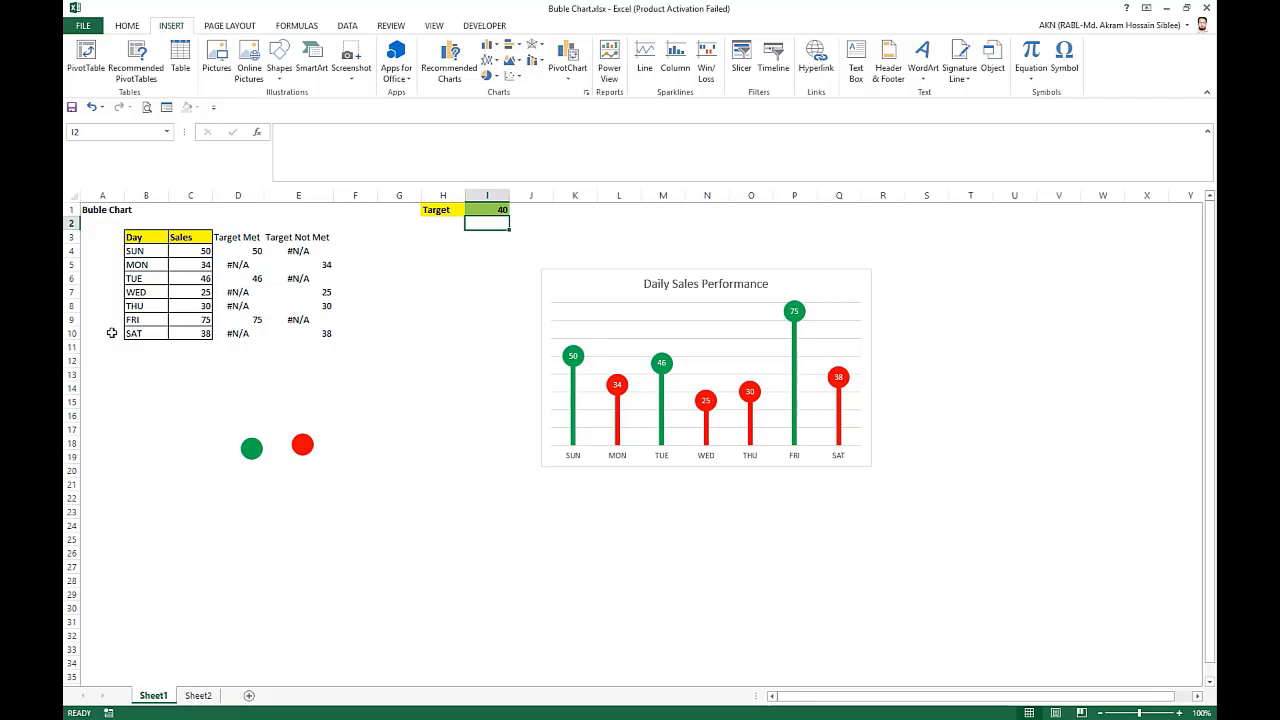
drag(98, 209, 471, 344)
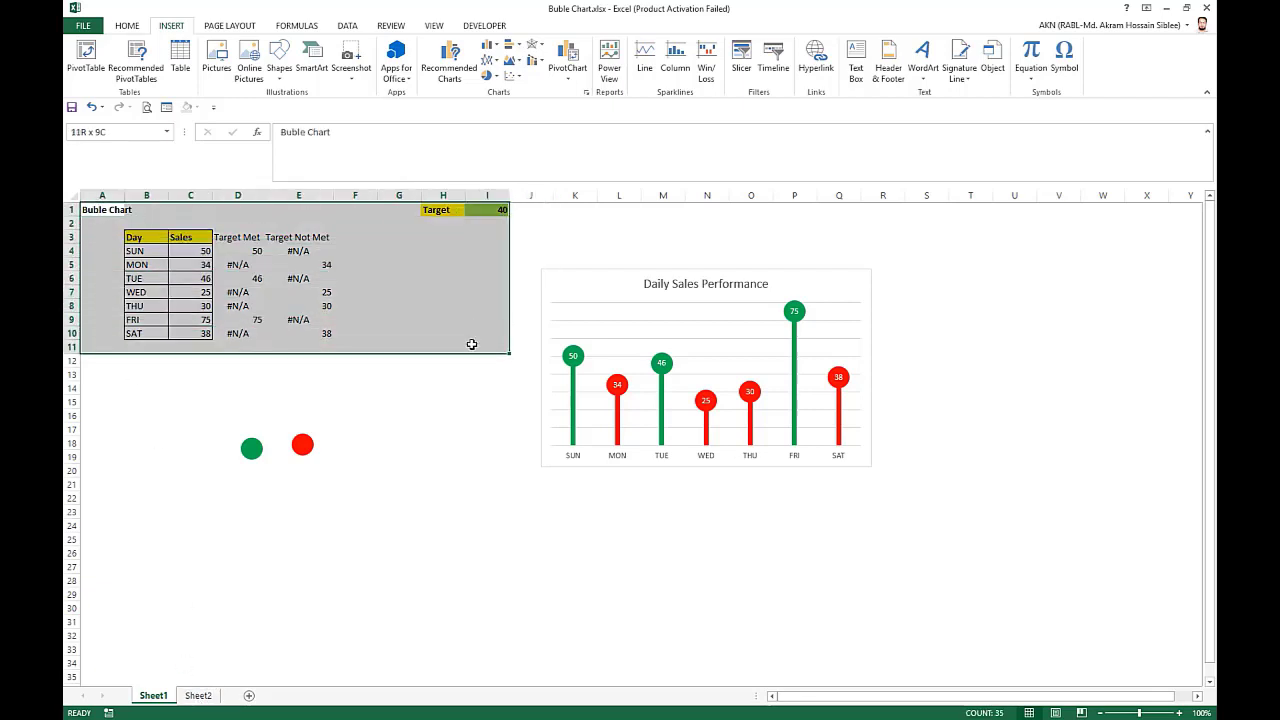
- Copy the Daily Sales table and paste it at A1 on Sheet2
key(ctrl+c)
click(198, 695)
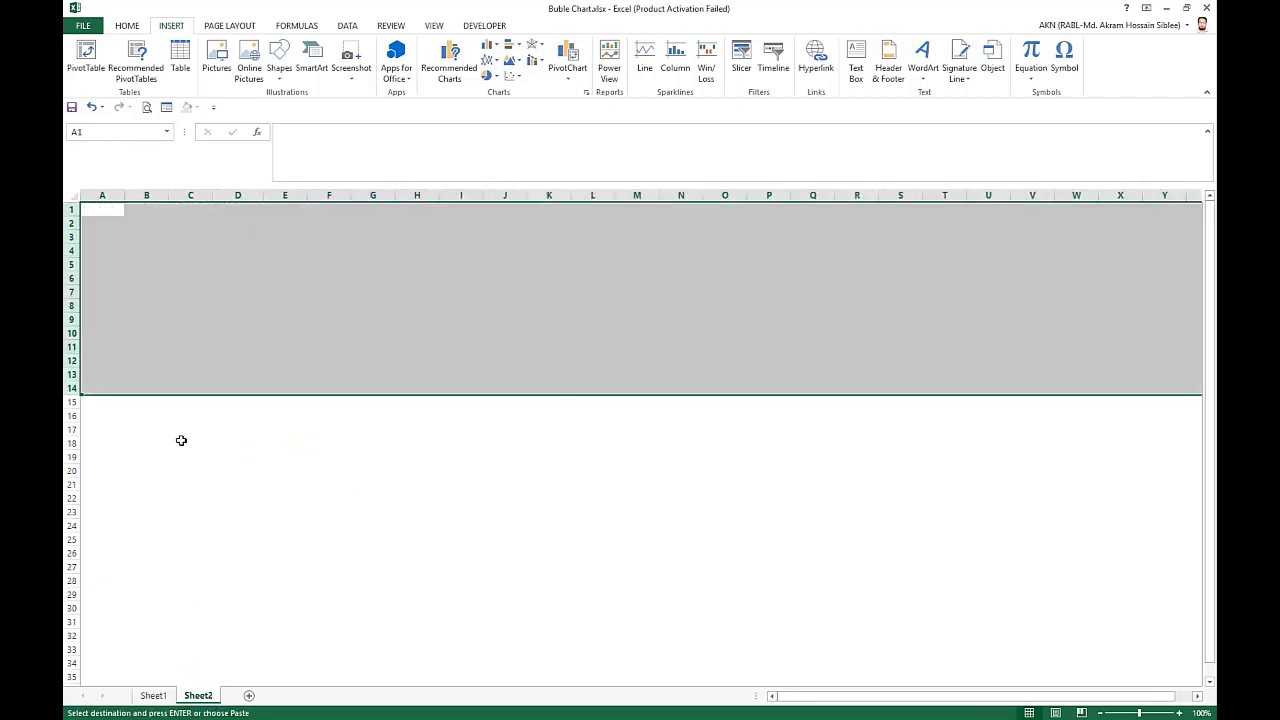
click(100, 197)
key(ctrl+v)
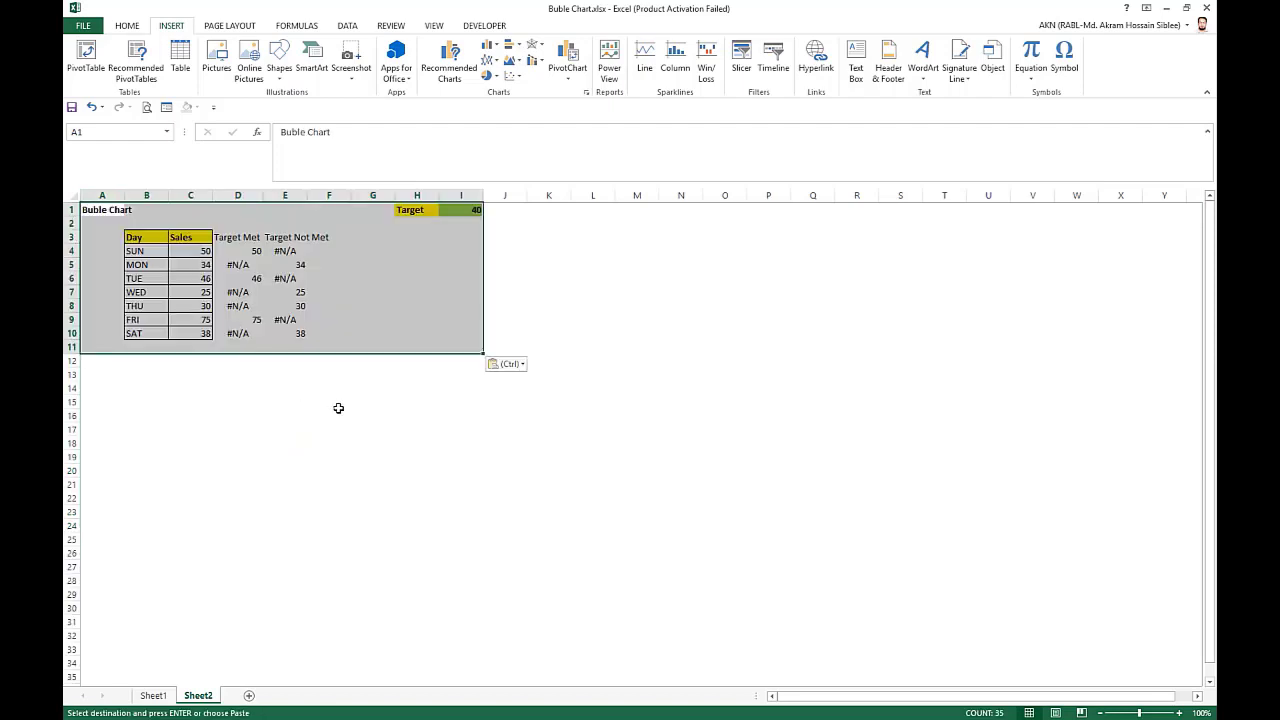
click(337, 408)
- Check the IF formula in D4 on Sheet2 and leave it unchanged
click(242, 248)
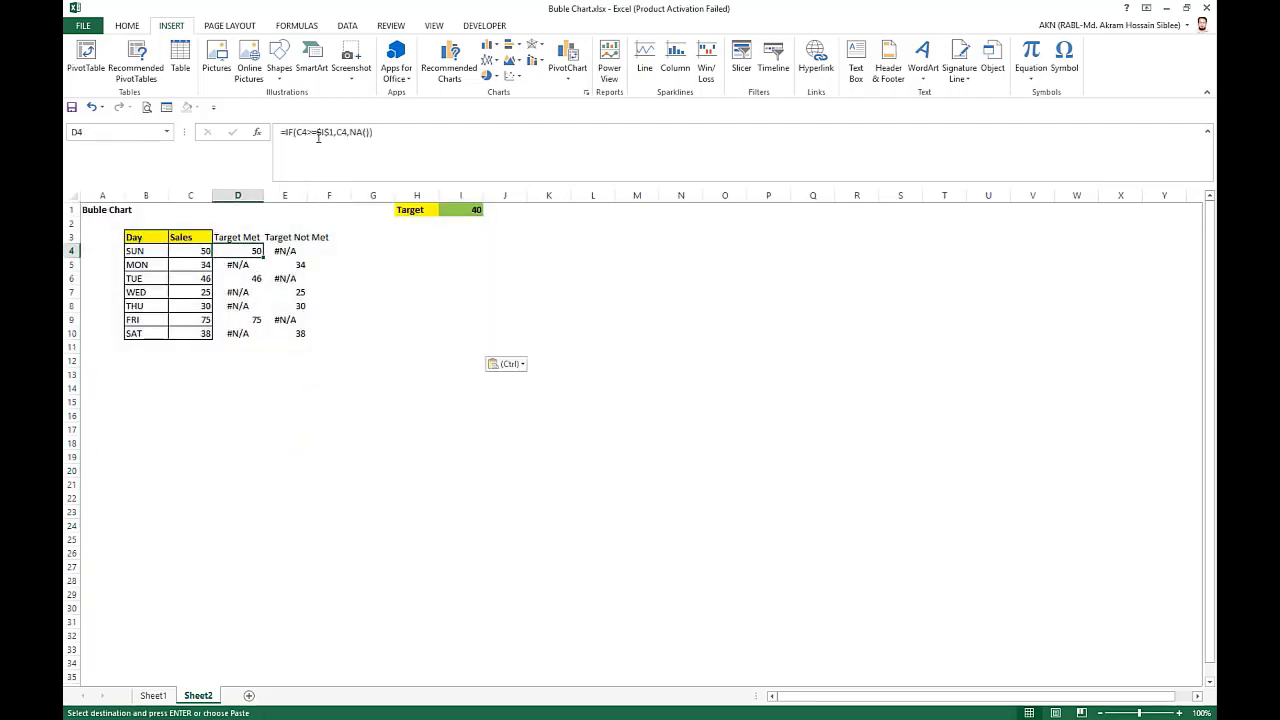
double_click(240, 250)
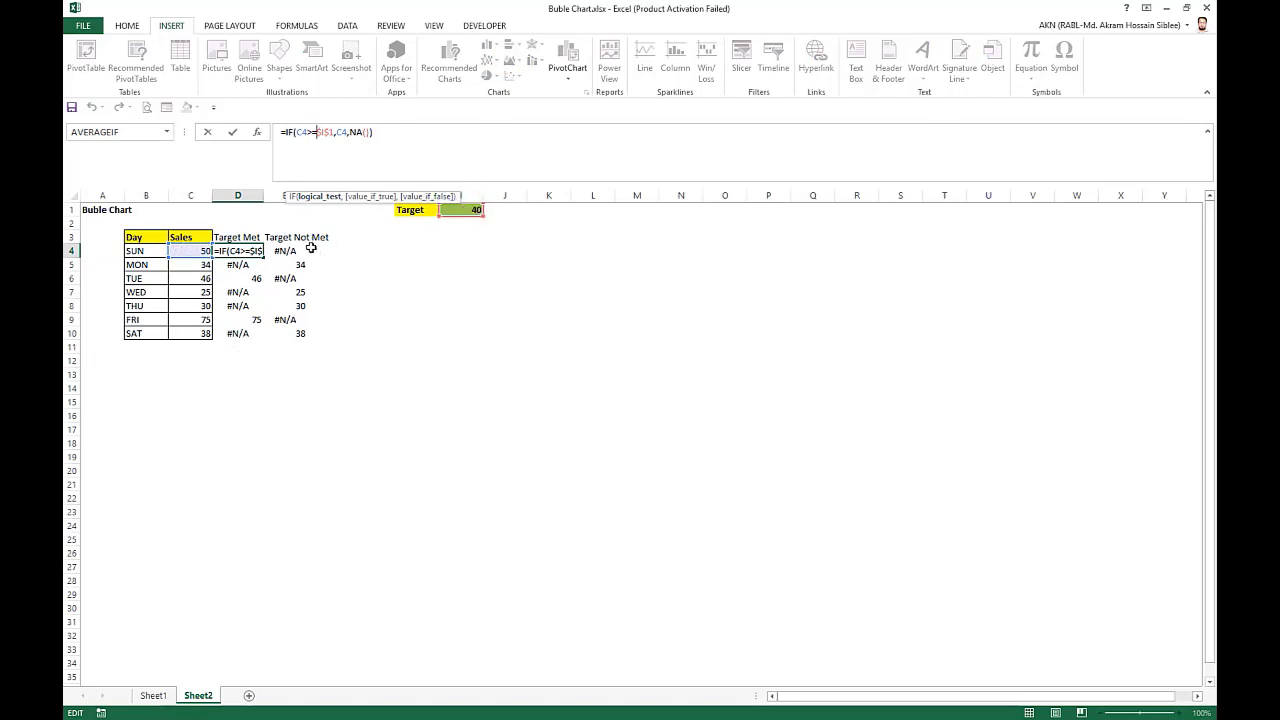
key(Return)
click(335, 327)
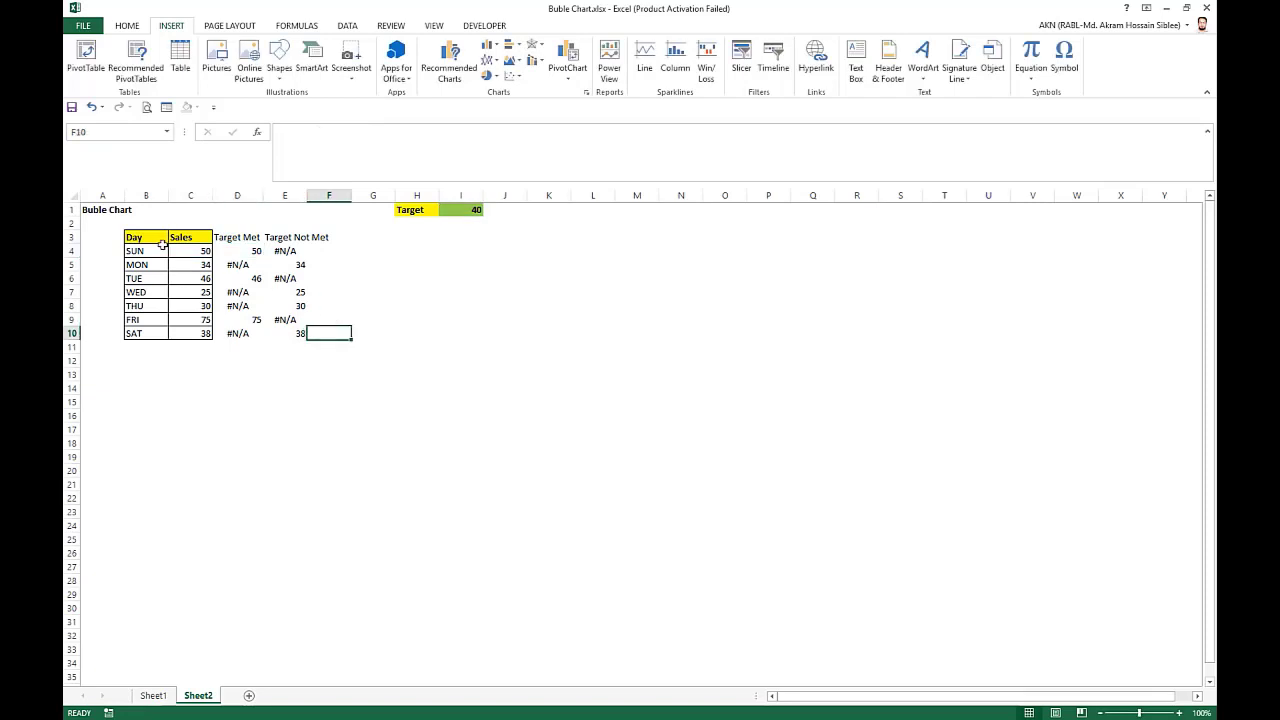
- Insert a clustered column chart of Day versus Target Met and Target Not Met, placed beside the table
drag(141, 237, 135, 333)
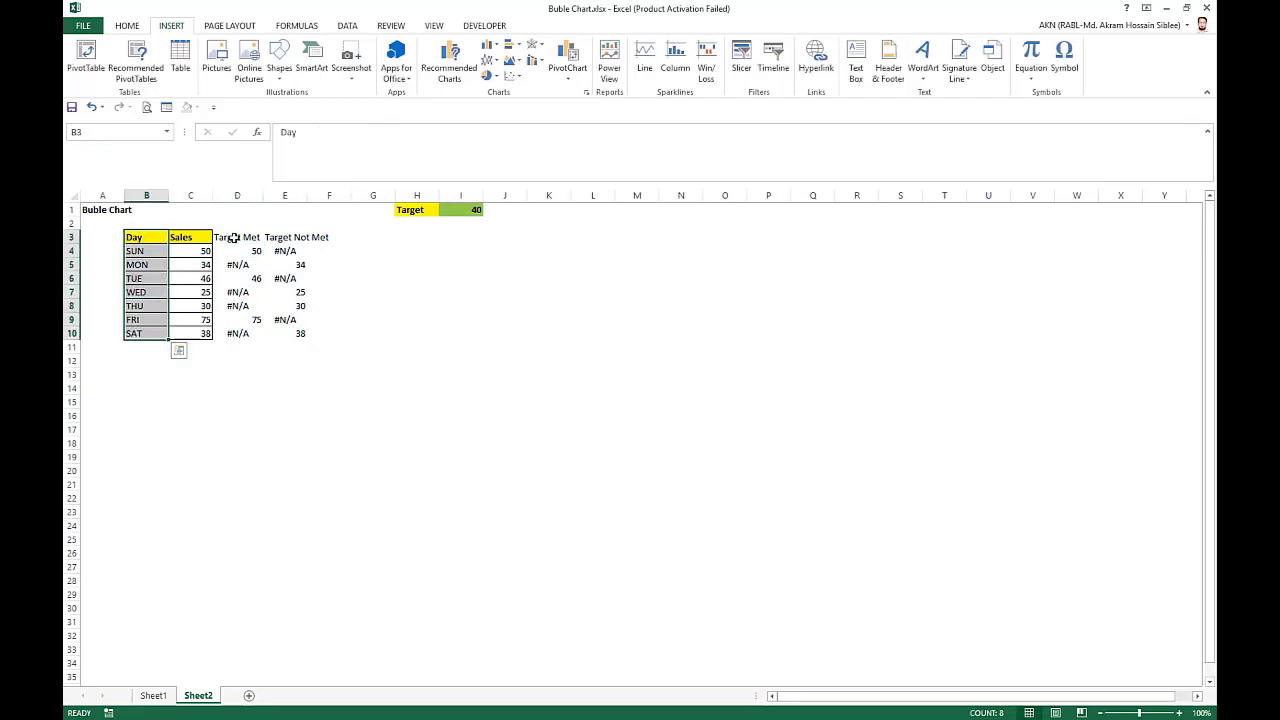
ctrl+drag(222, 237, 294, 331)
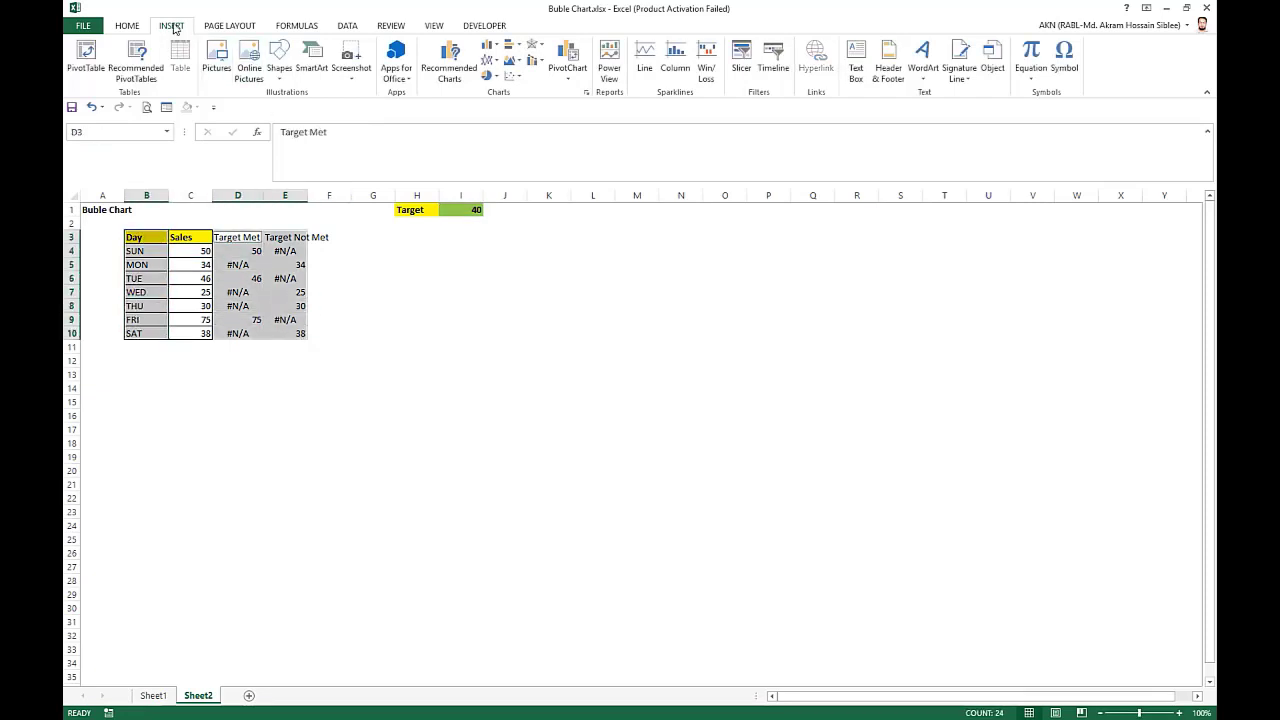
click(489, 45)
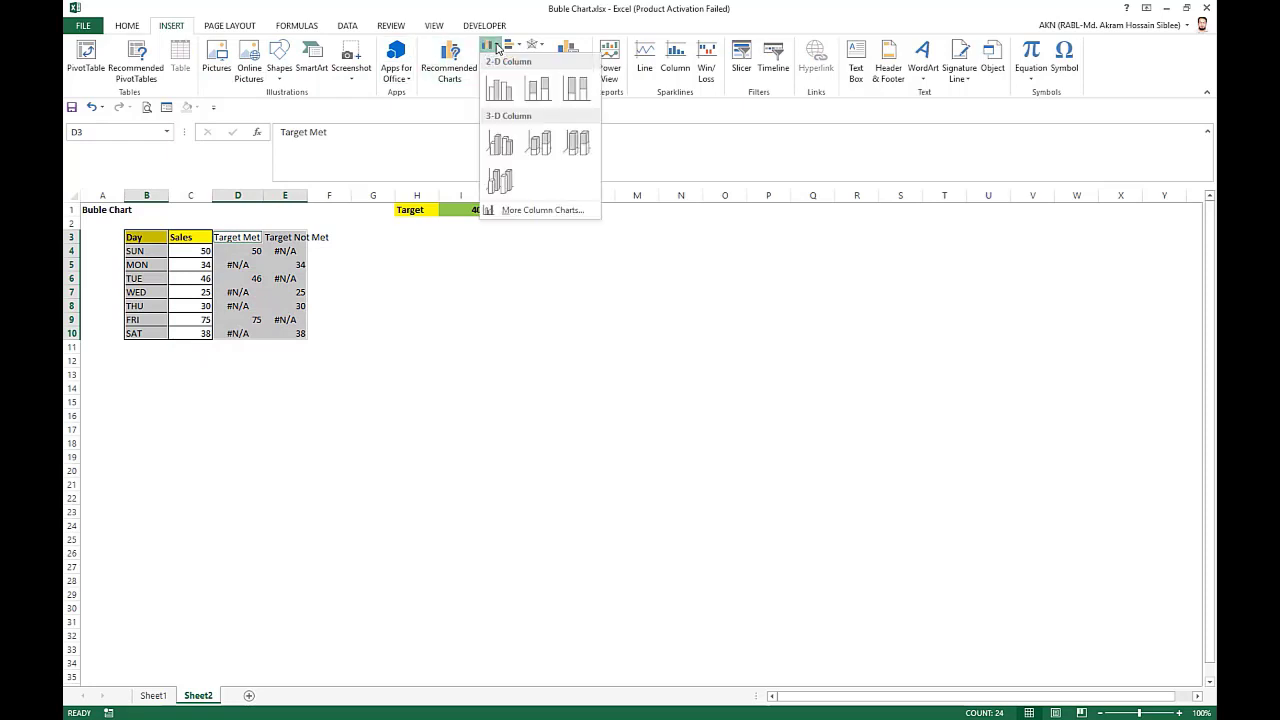
click(541, 97)
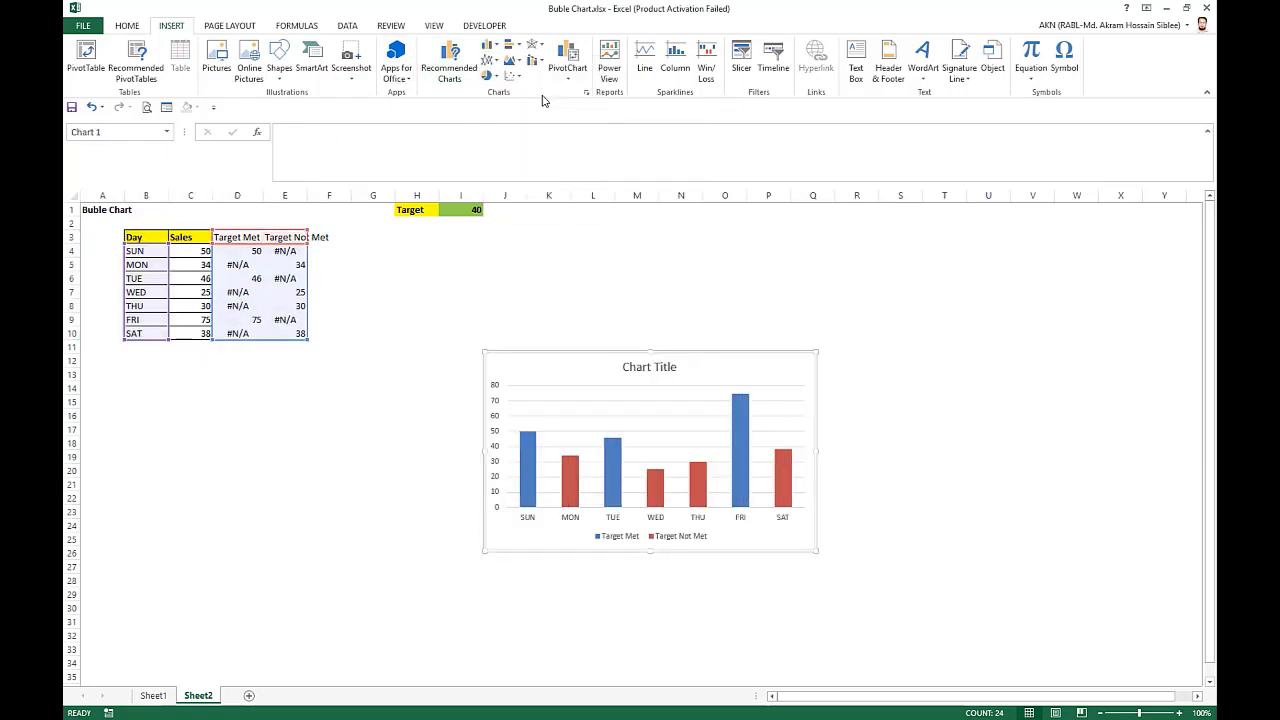
drag(677, 340, 682, 259)
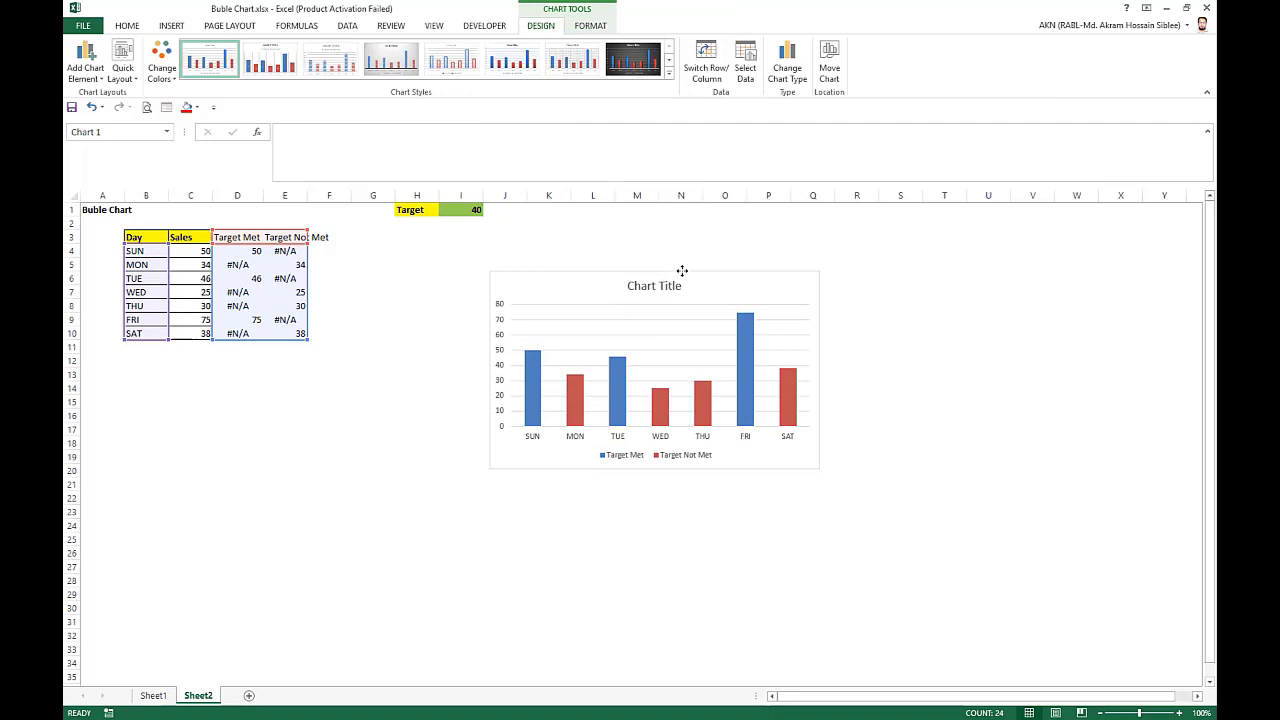
- Add error bars to the Target Met series, then select the Target Not Met series
click(533, 394)
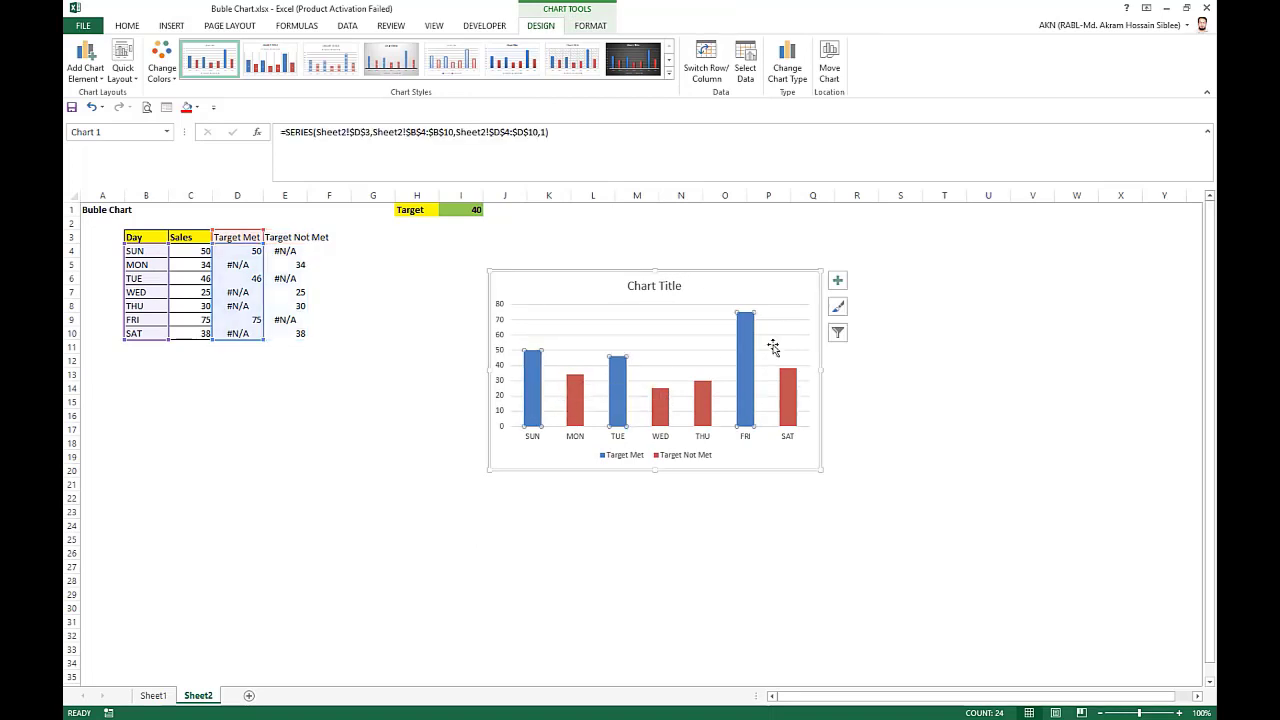
click(841, 285)
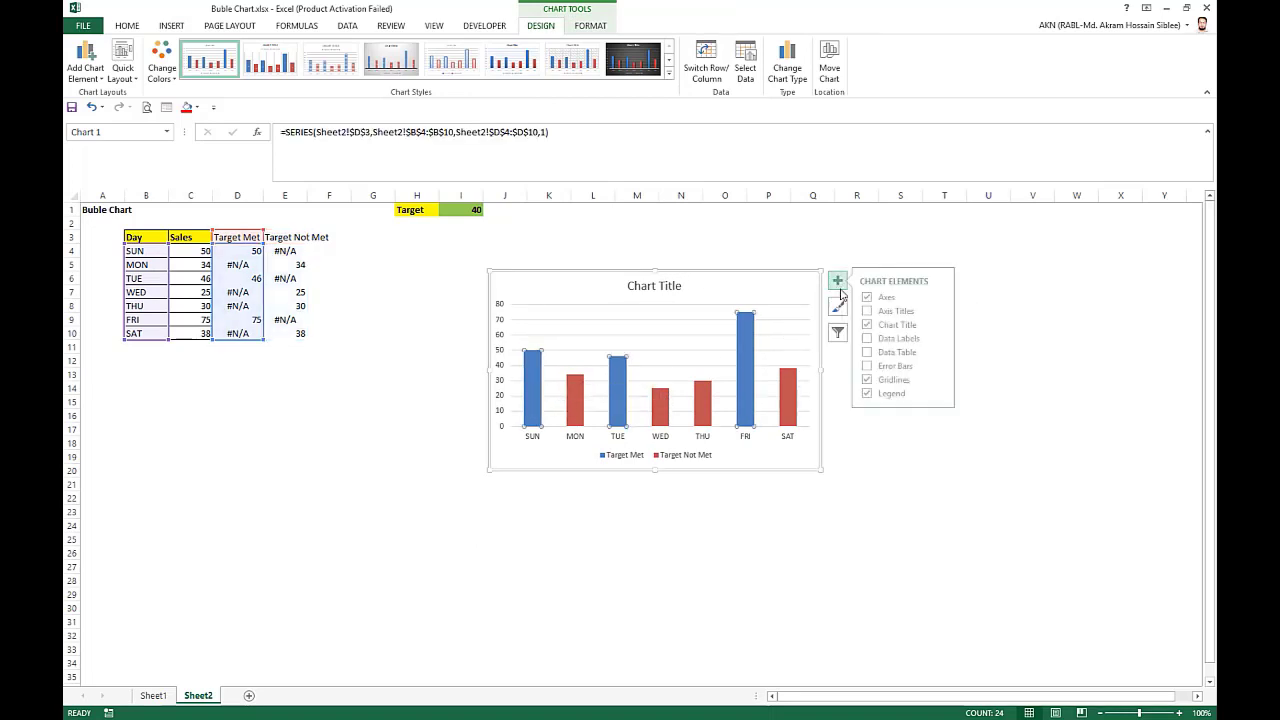
click(870, 366)
mouse_move(575, 400)
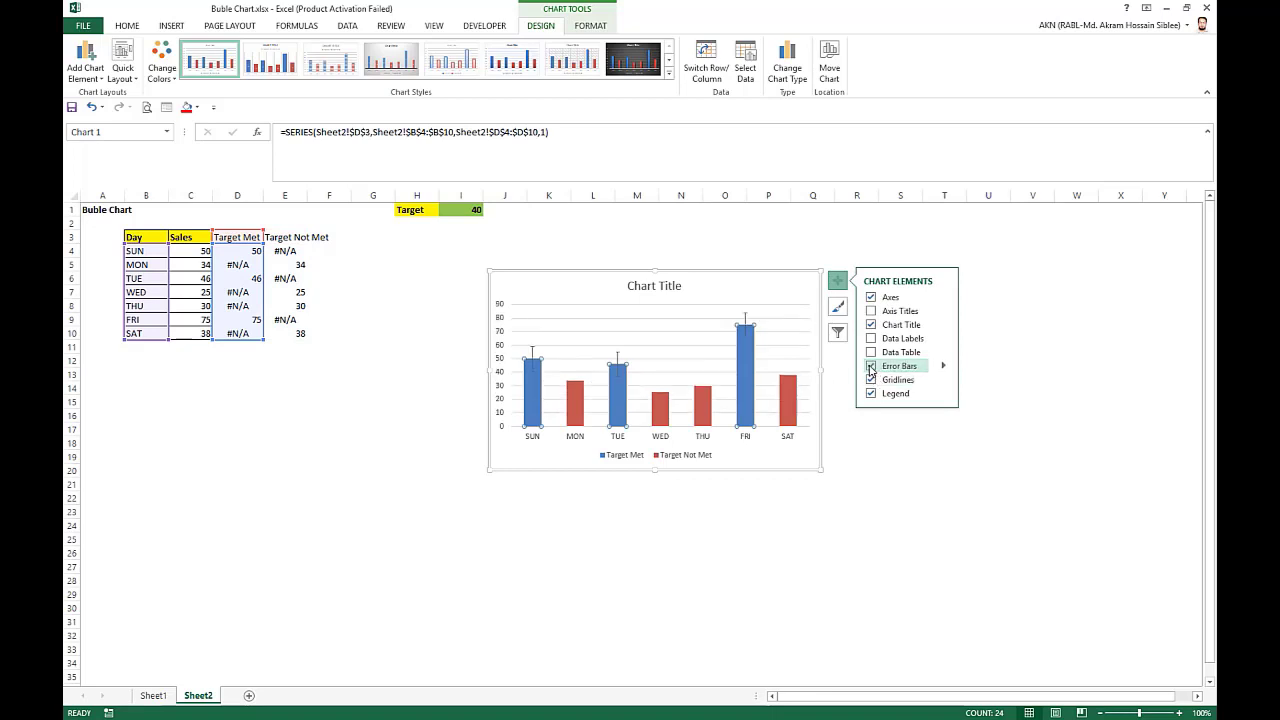
click(578, 403)
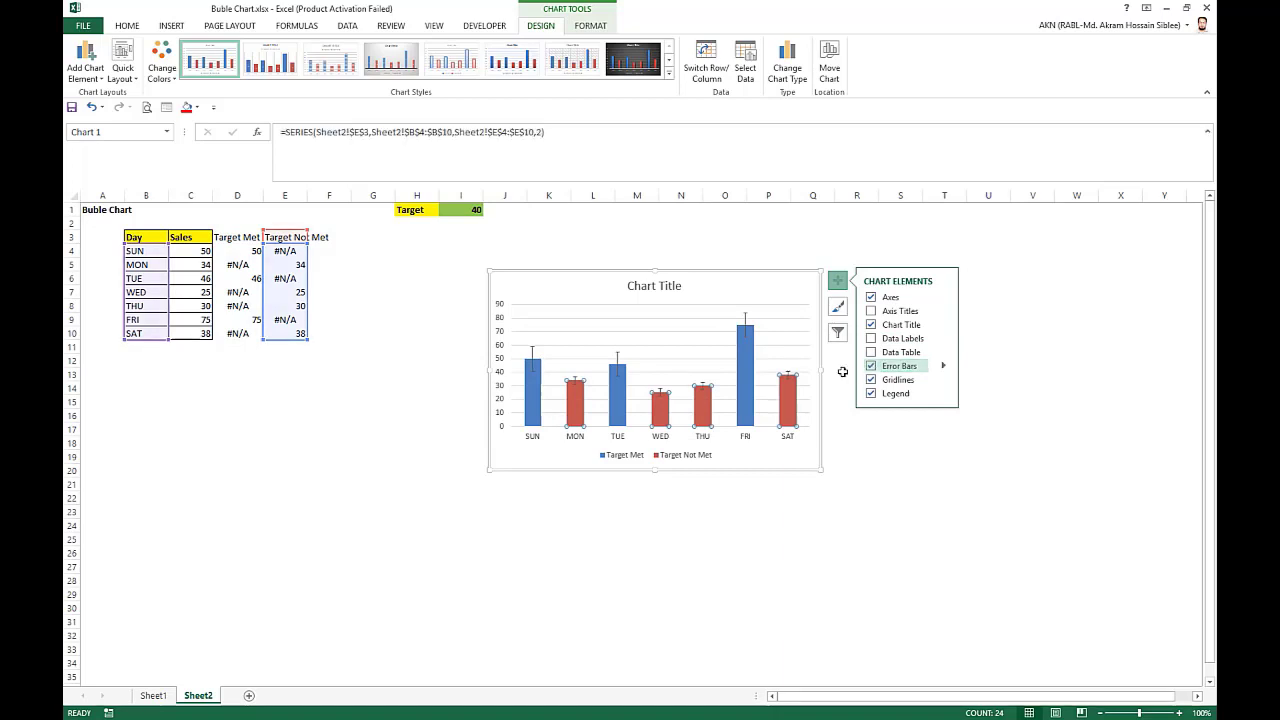
- Format the Target Met error bars: Minus direction, No Cap, Percentage 100%
right_click(532, 369)
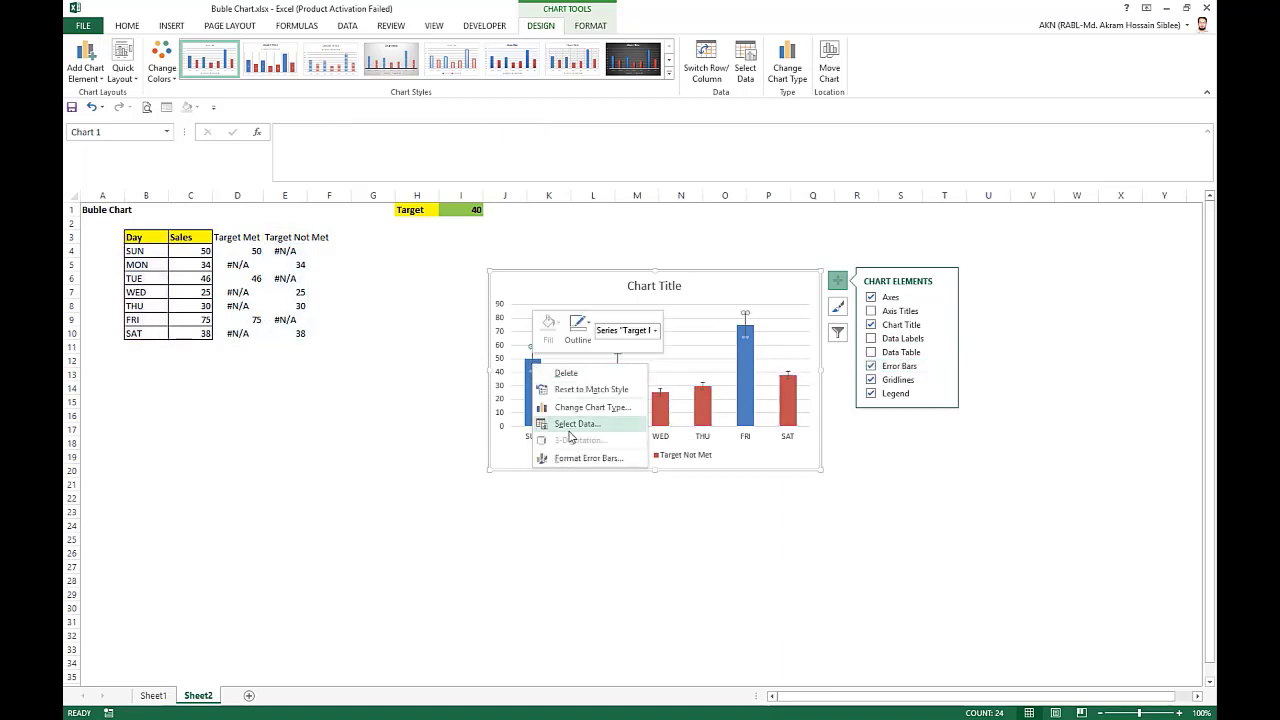
click(660, 460)
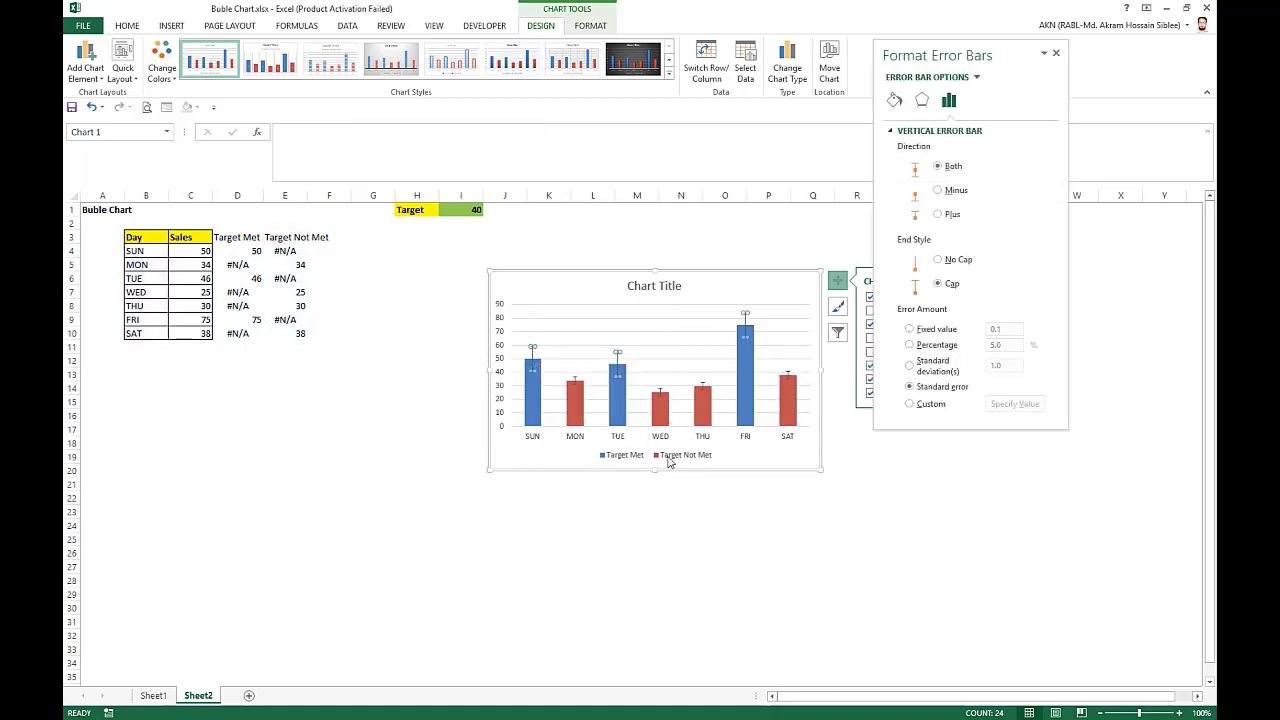
click(953, 196)
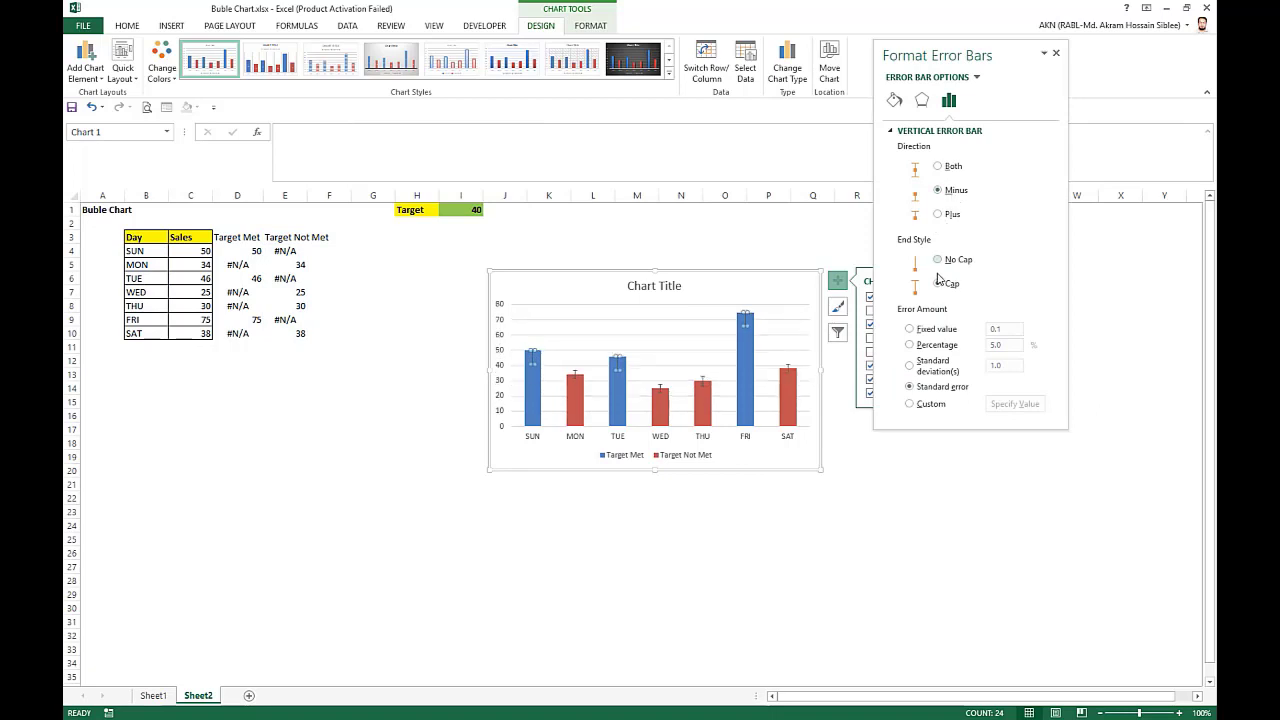
click(956, 259)
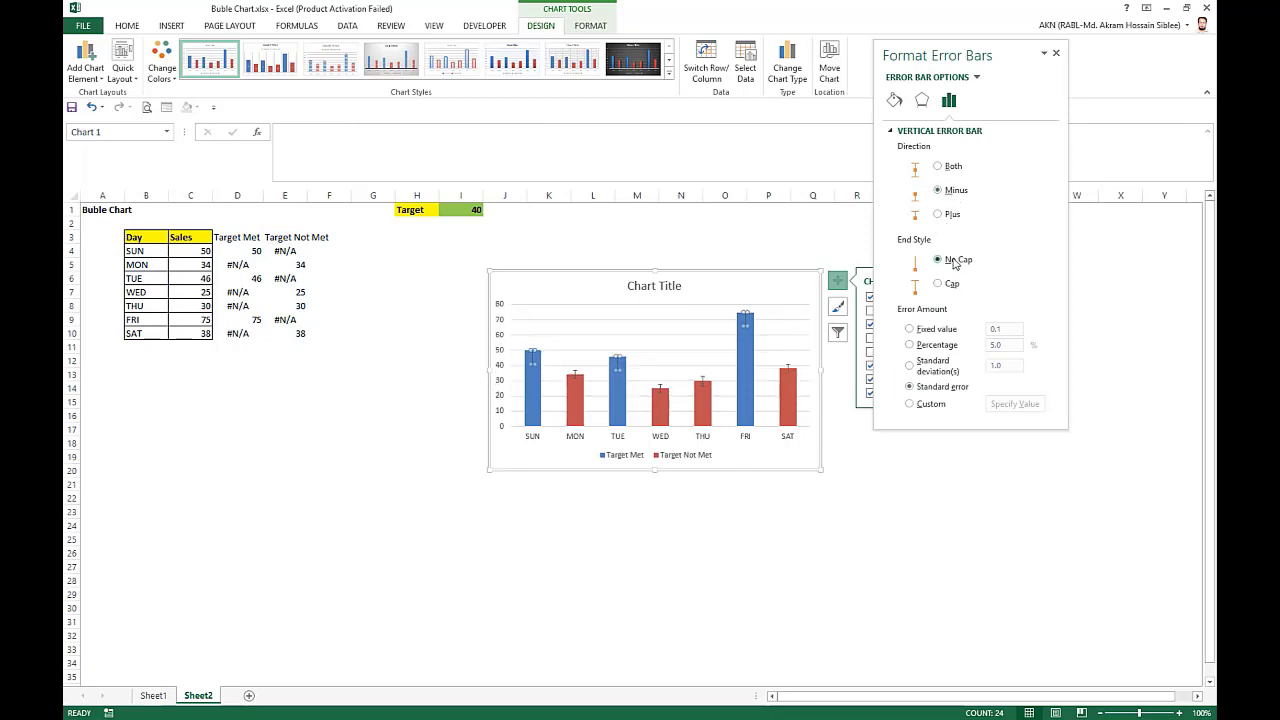
click(910, 345)
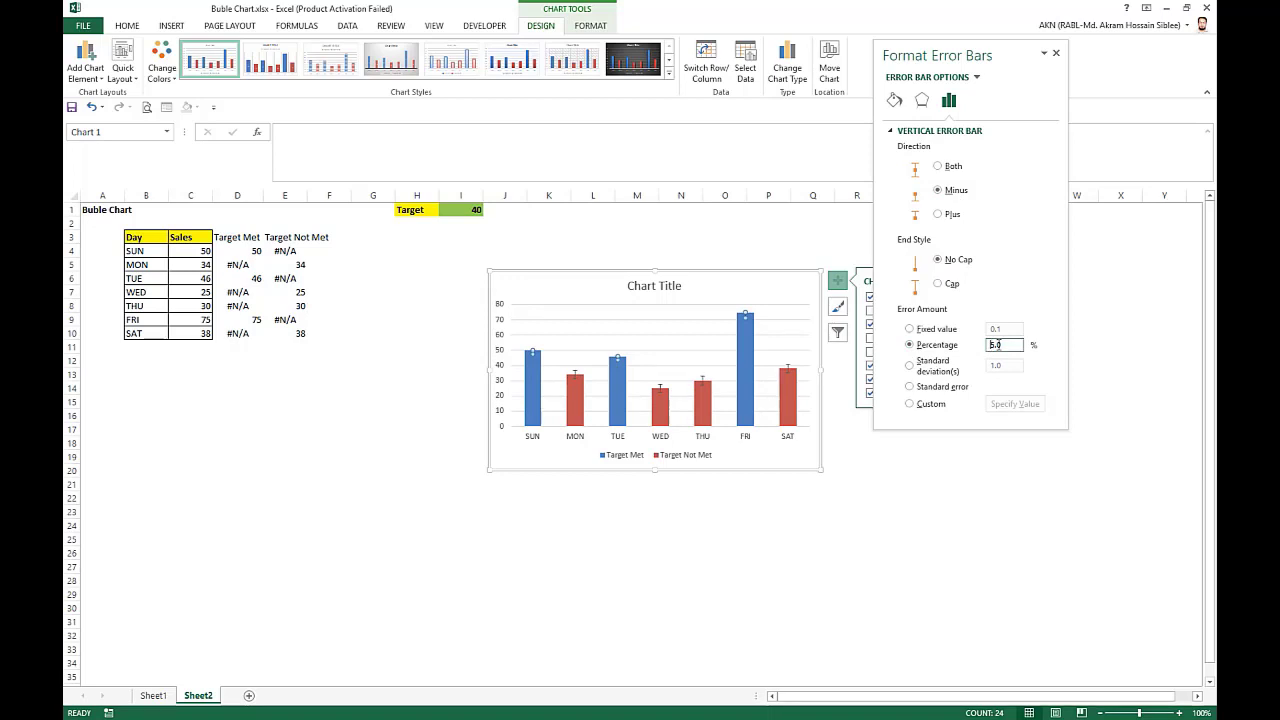
click(1068, 480)
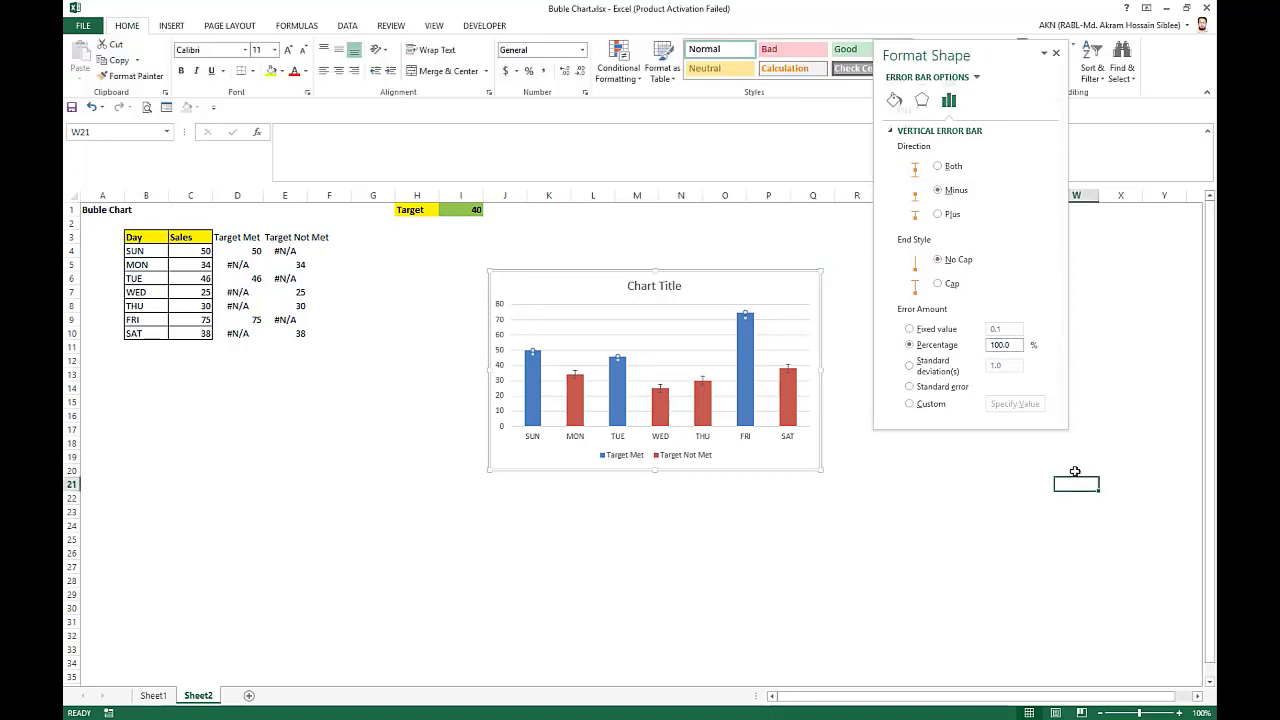
- Give the Target Not Met error bars Minus direction, No Cap and Percentage 100%
click(575, 375)
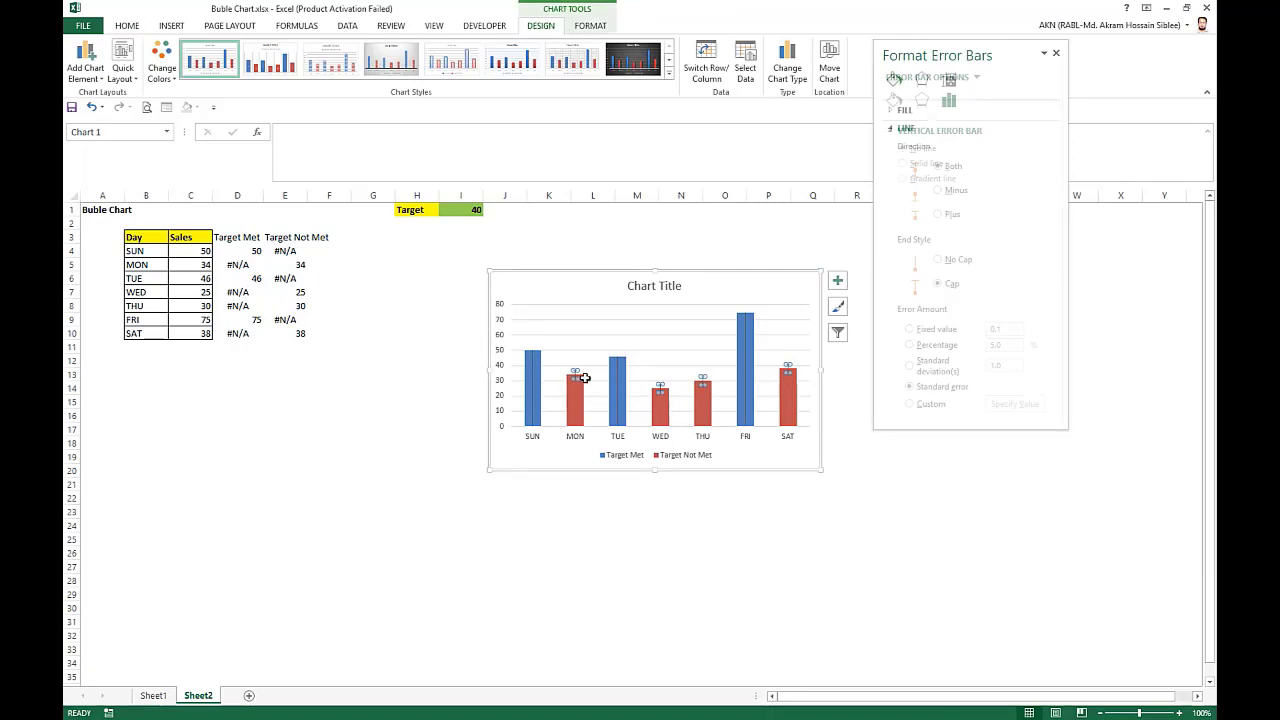
click(939, 191)
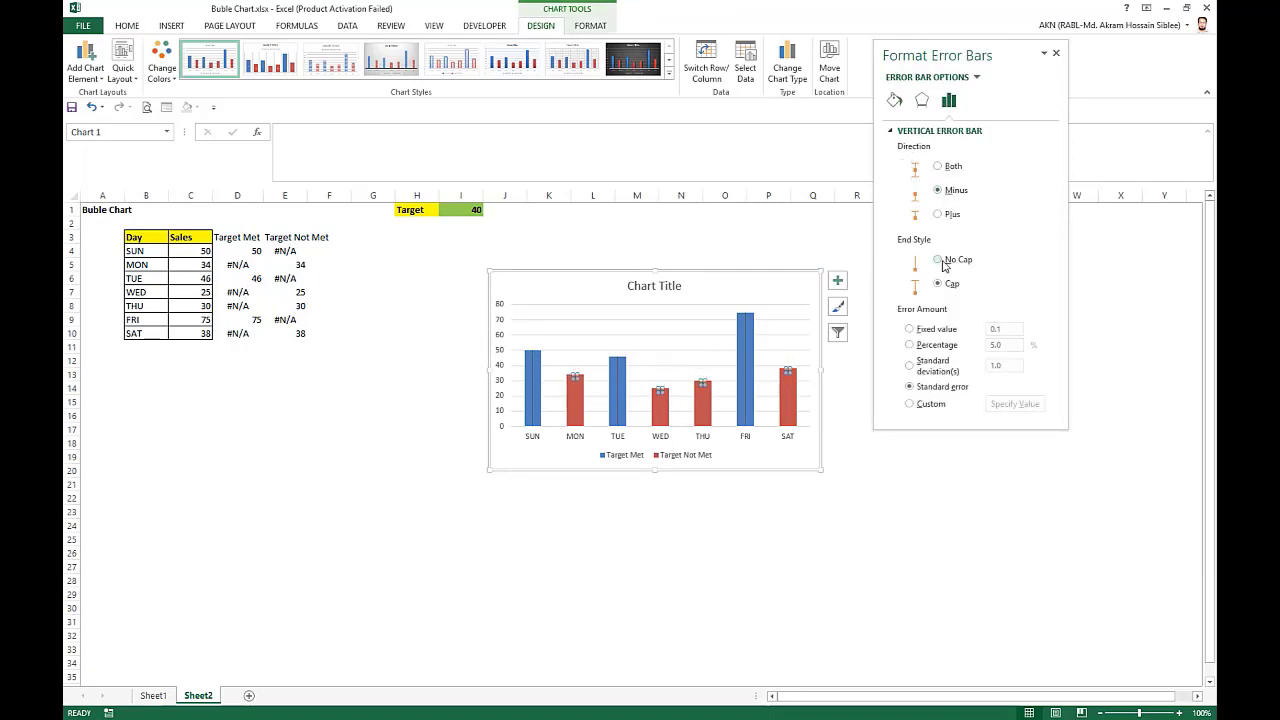
click(939, 260)
click(910, 345)
click(991, 345)
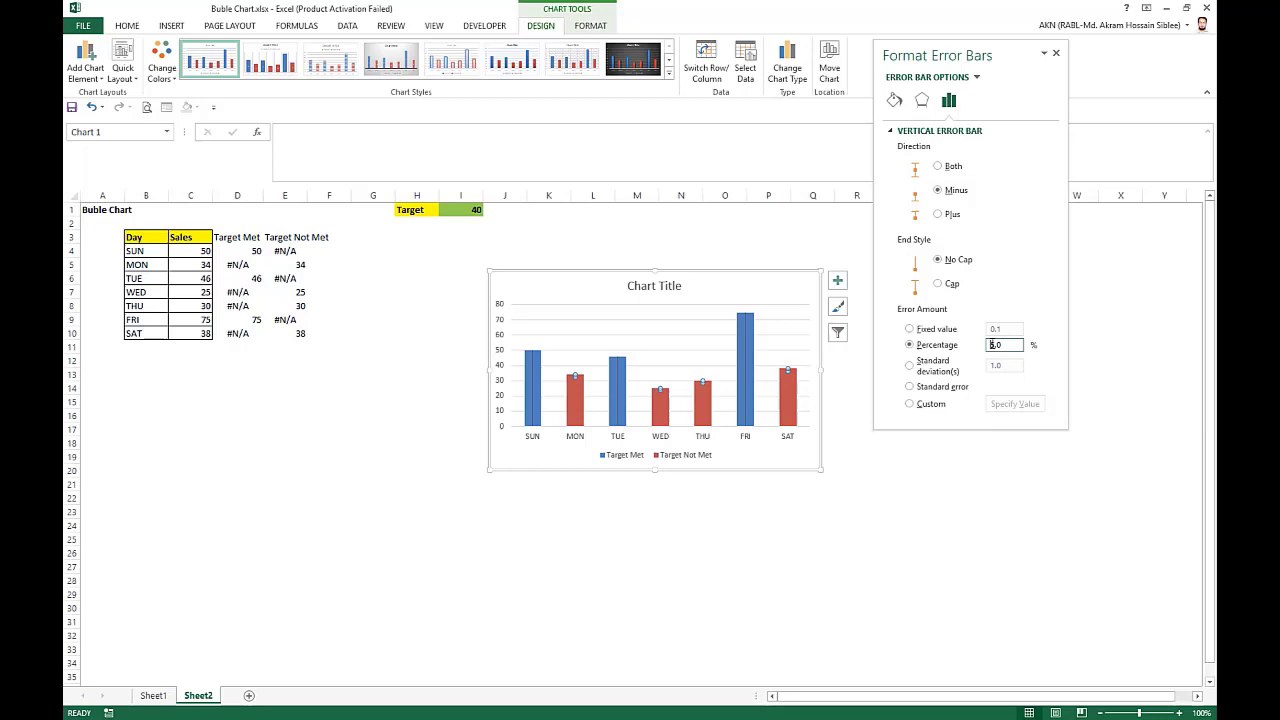
text(100)
click(1032, 470)
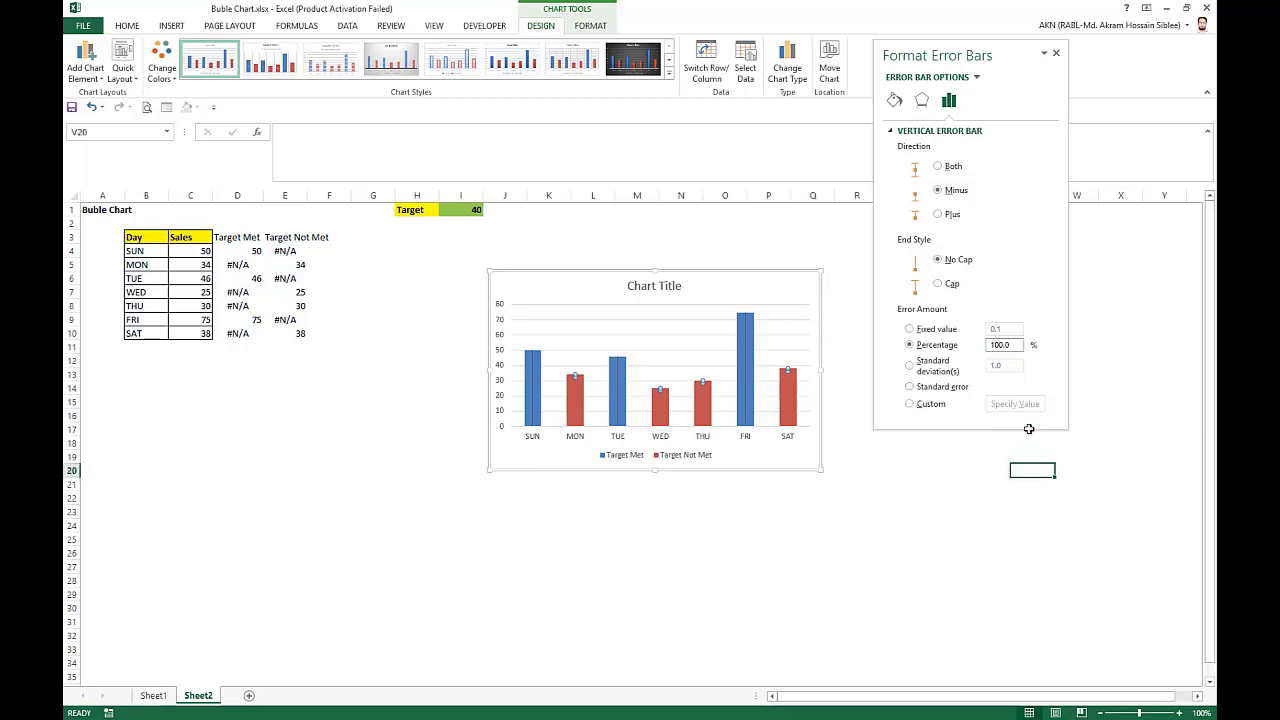
- Make the Target Met error bars solid green lines 5 pt wide
click(534, 378)
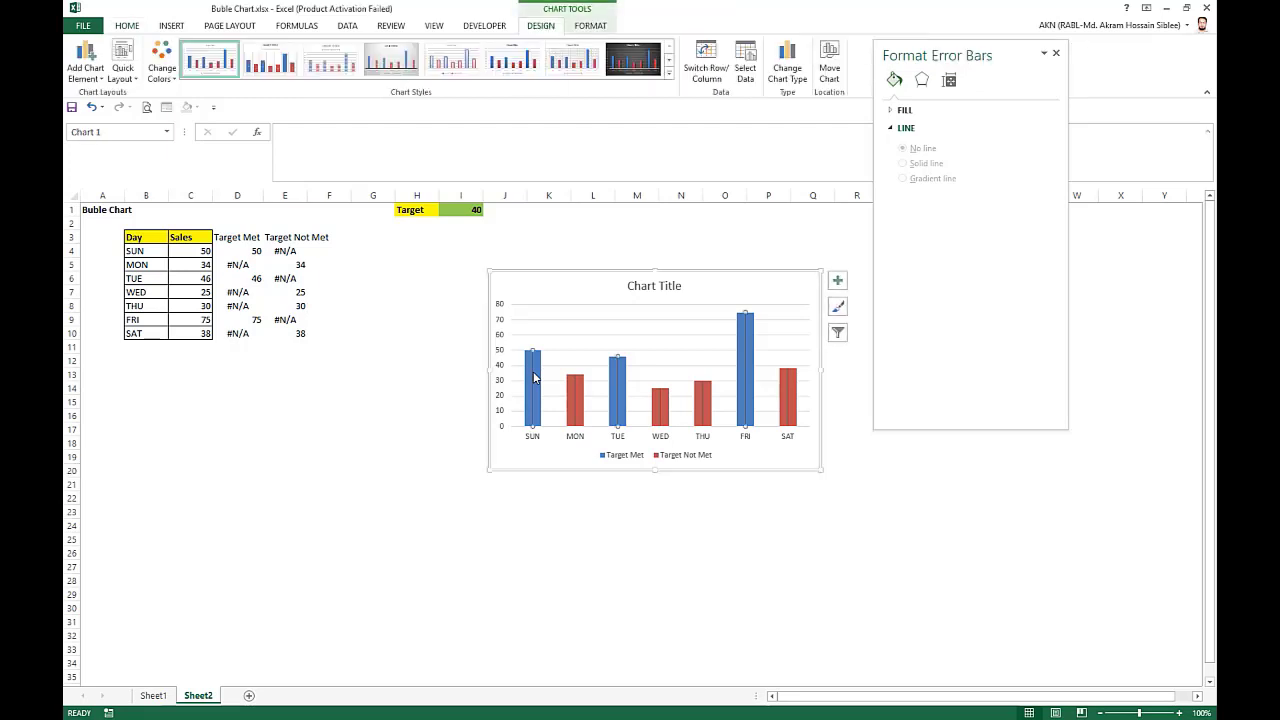
right_click(534, 378)
click(600, 456)
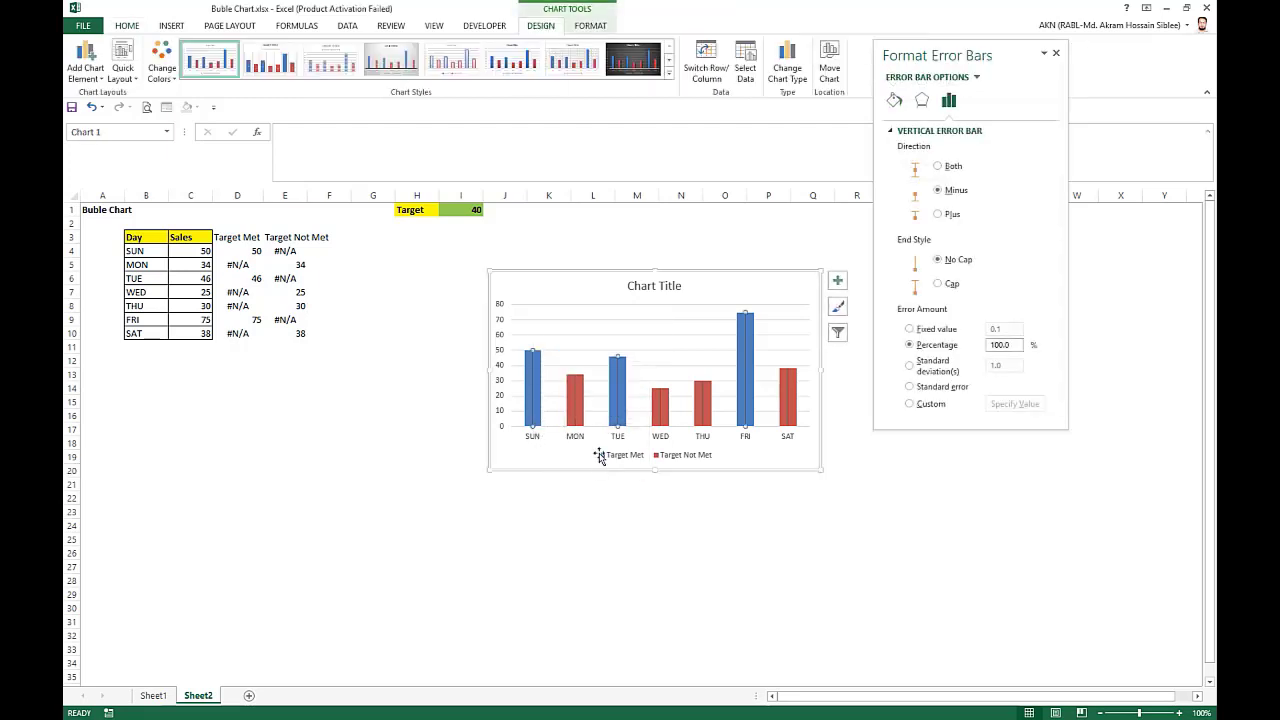
click(894, 101)
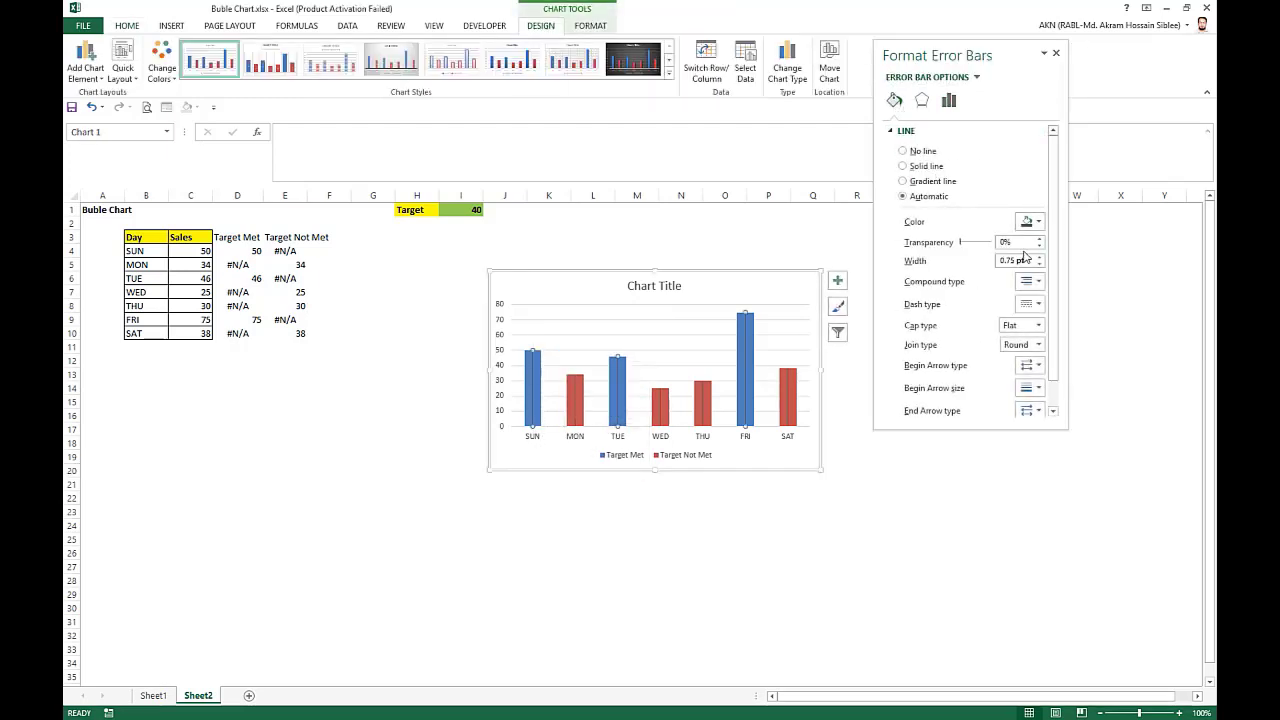
click(1038, 223)
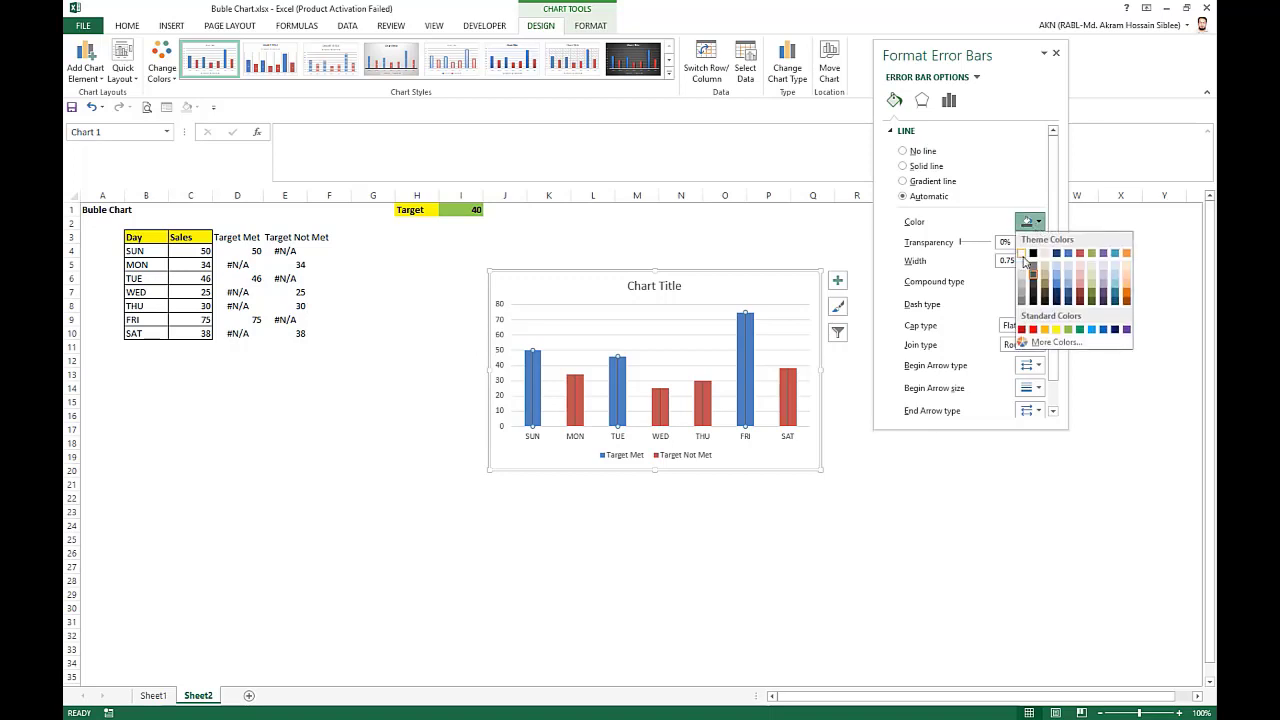
click(1082, 329)
click(1003, 261)
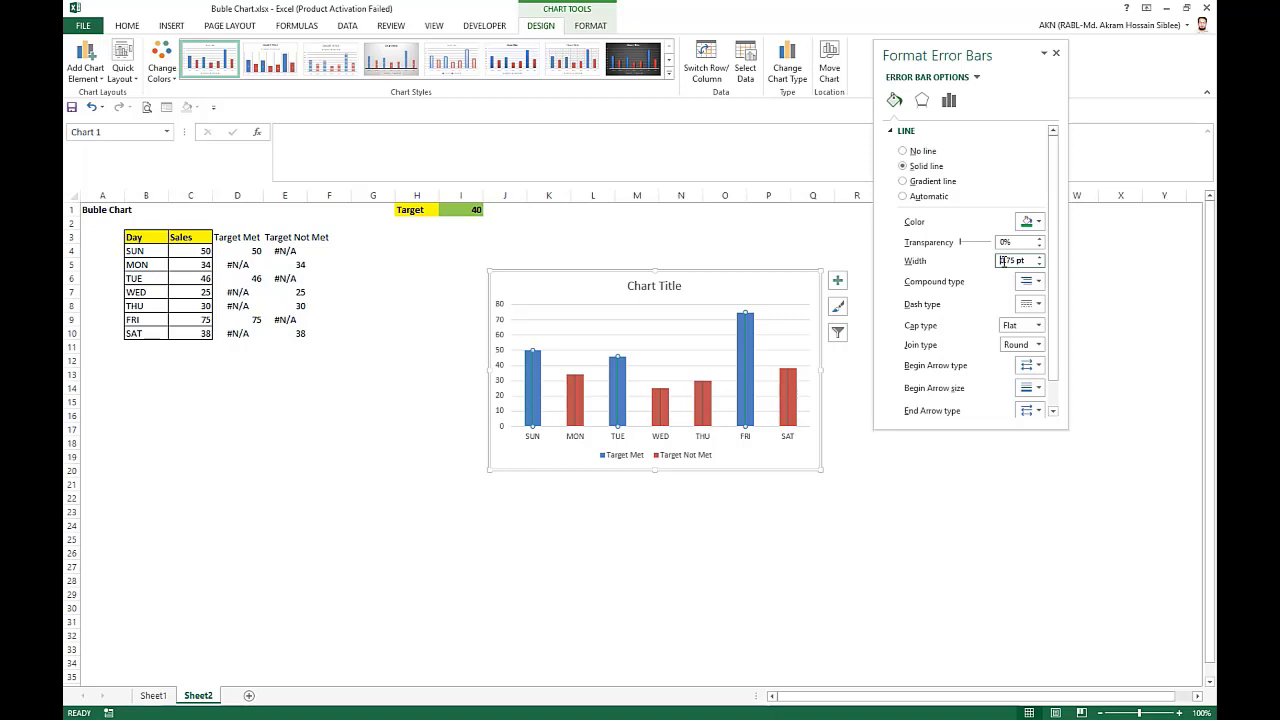
text(1)
text(5)
key(Return)
click(1024, 241)
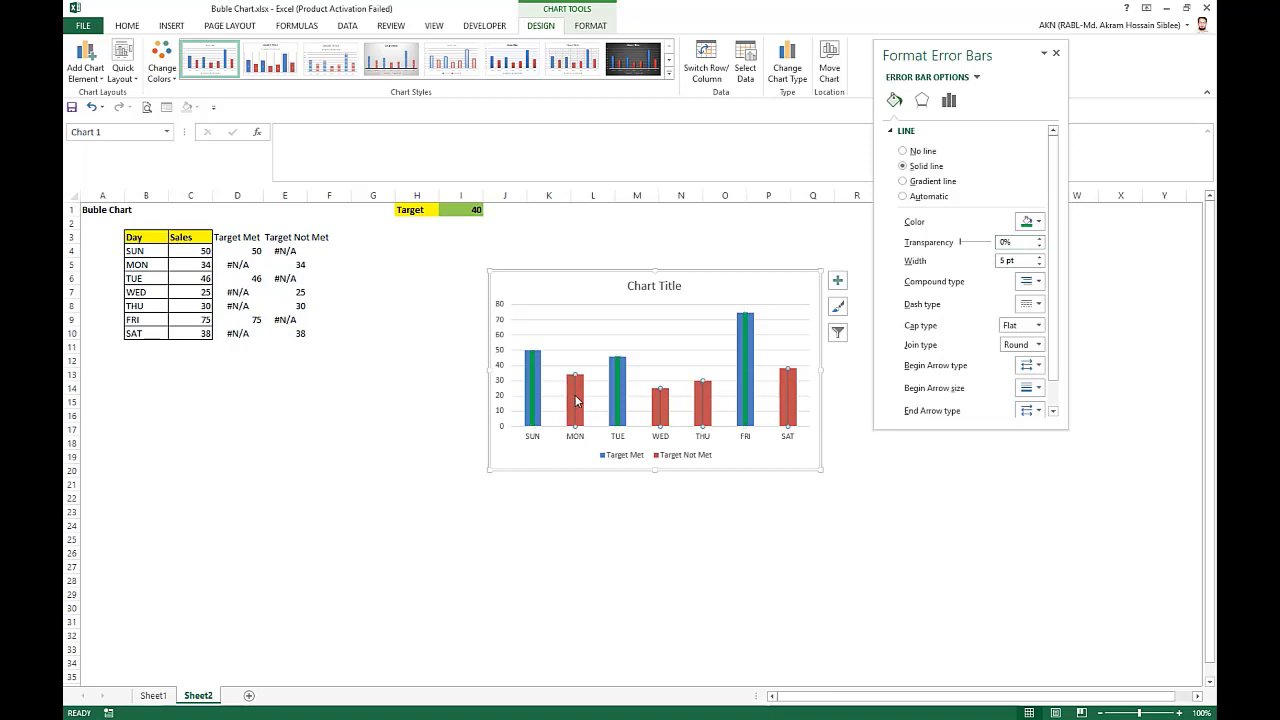
- Make the Target Not Met error bars solid red 5 pt lines and close the pane
click(905, 196)
click(1034, 222)
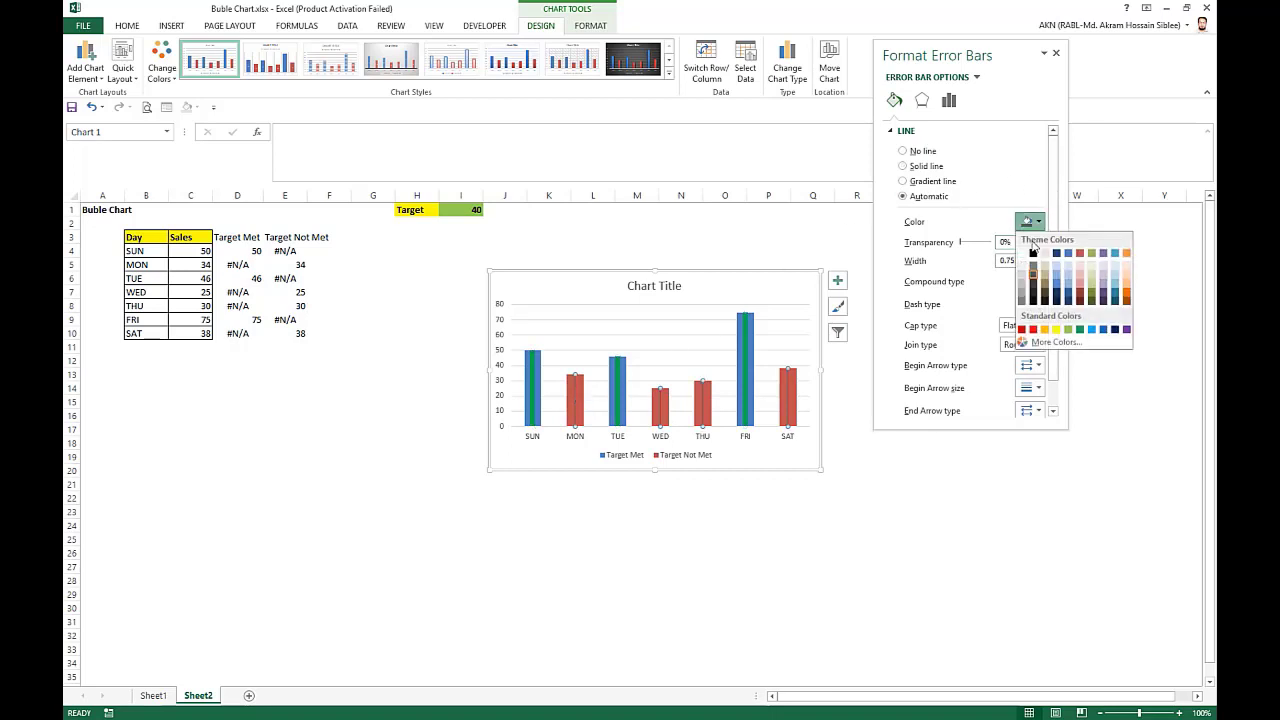
click(1025, 330)
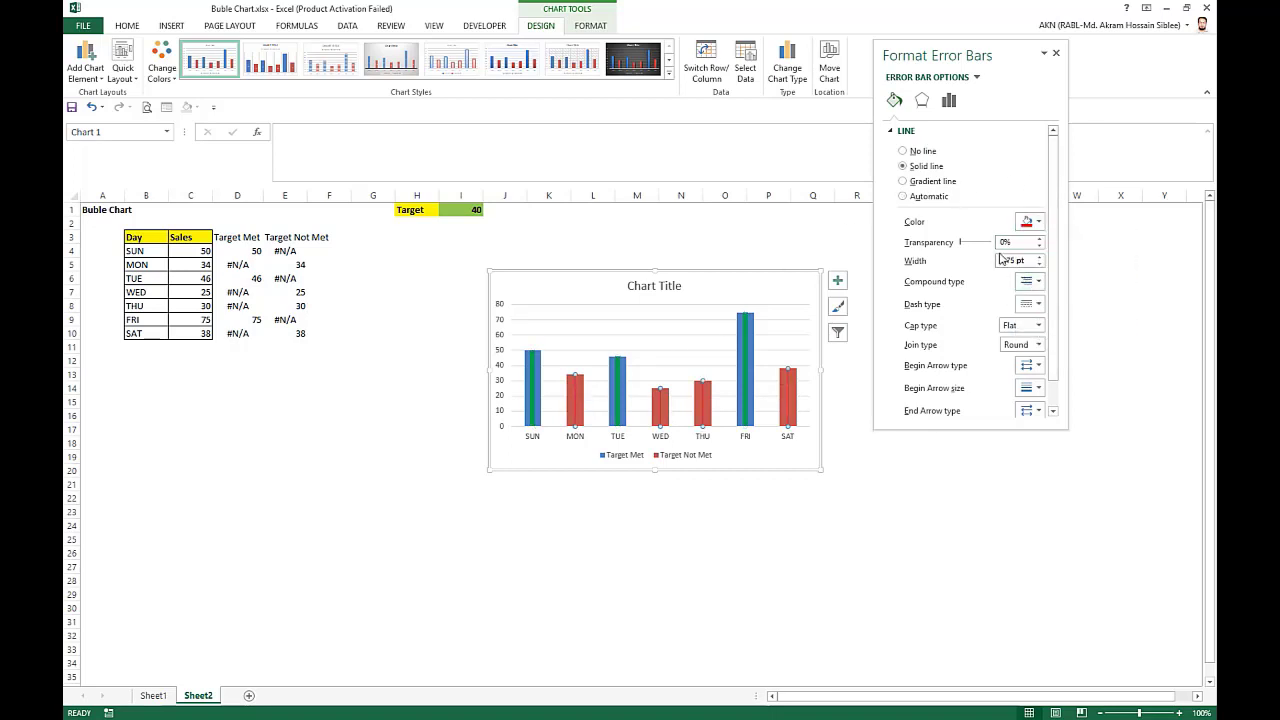
drag(995, 263, 1030, 261)
text(1pt)
text(5)
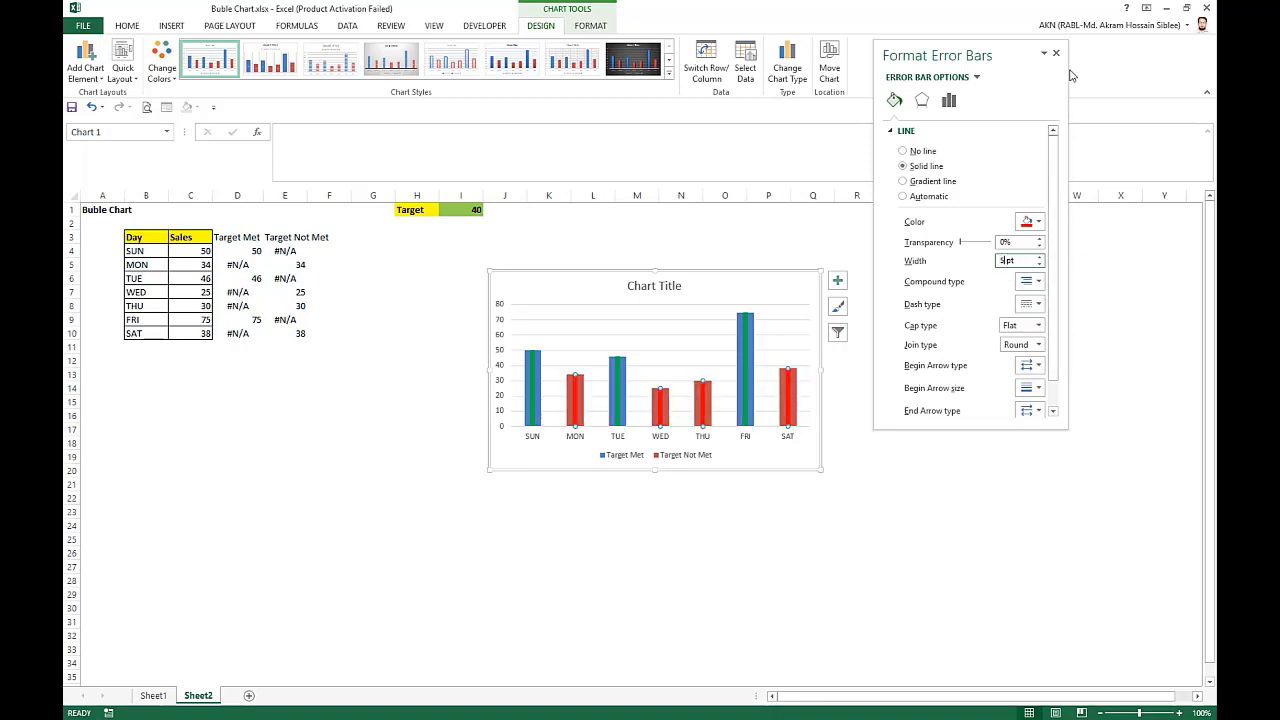
click(1056, 52)
- Set the Target Met columns' Shape Fill to No Fill
click(539, 393)
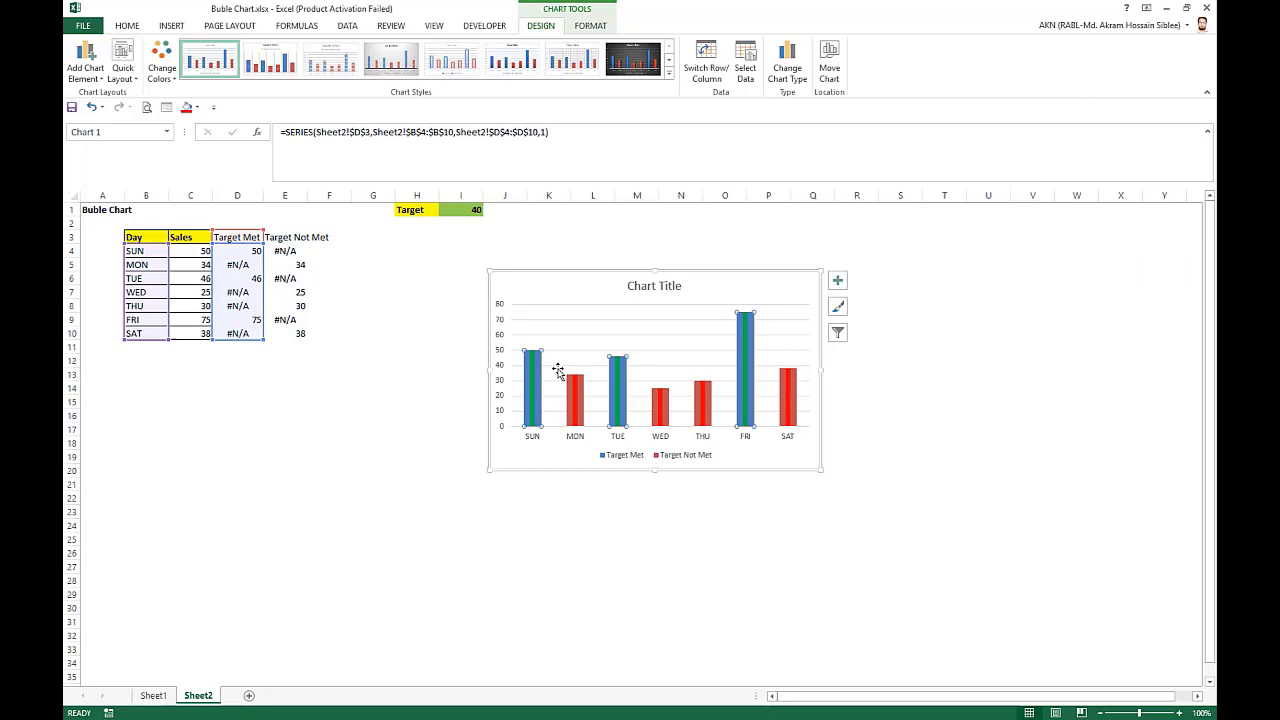
click(591, 25)
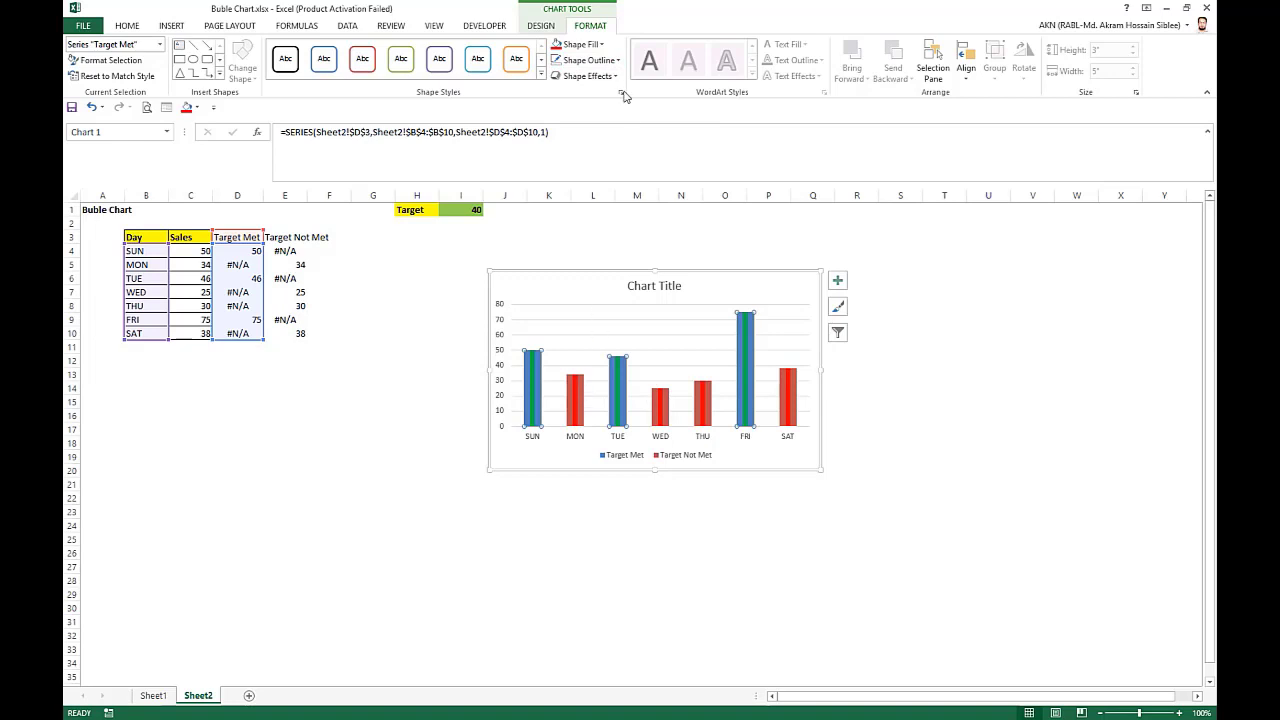
click(589, 60)
click(586, 195)
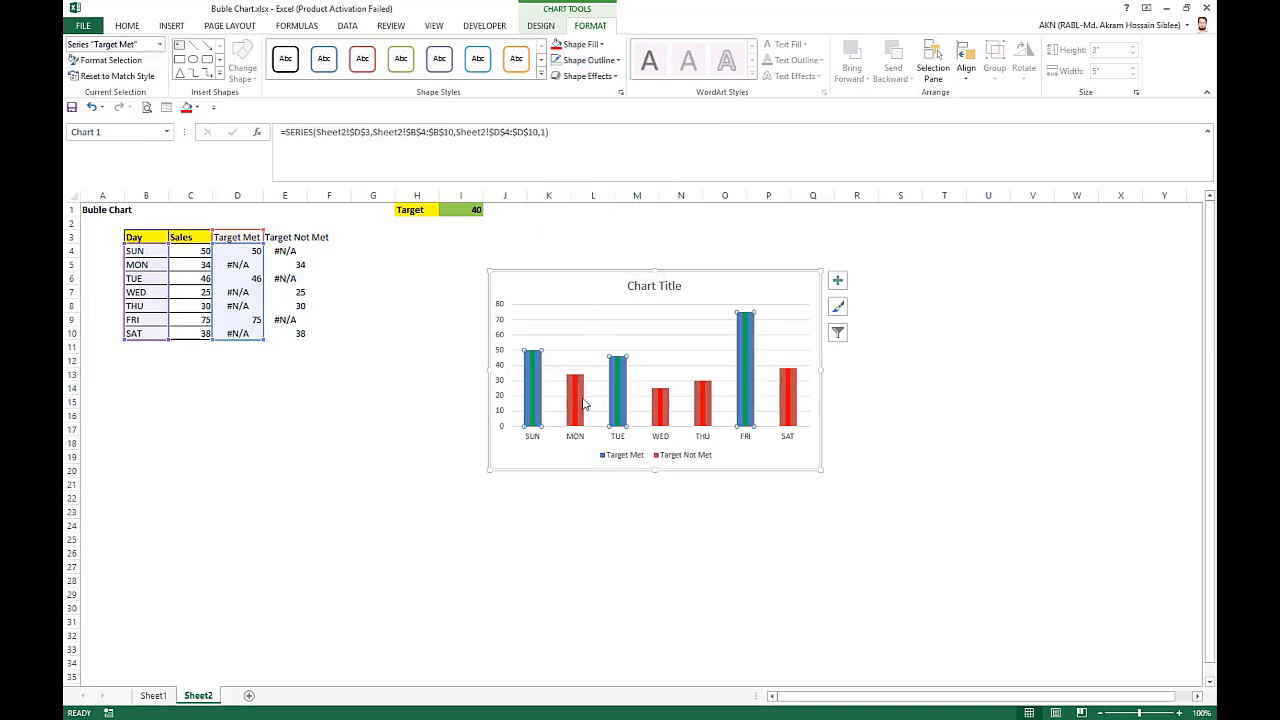
click(593, 482)
click(620, 392)
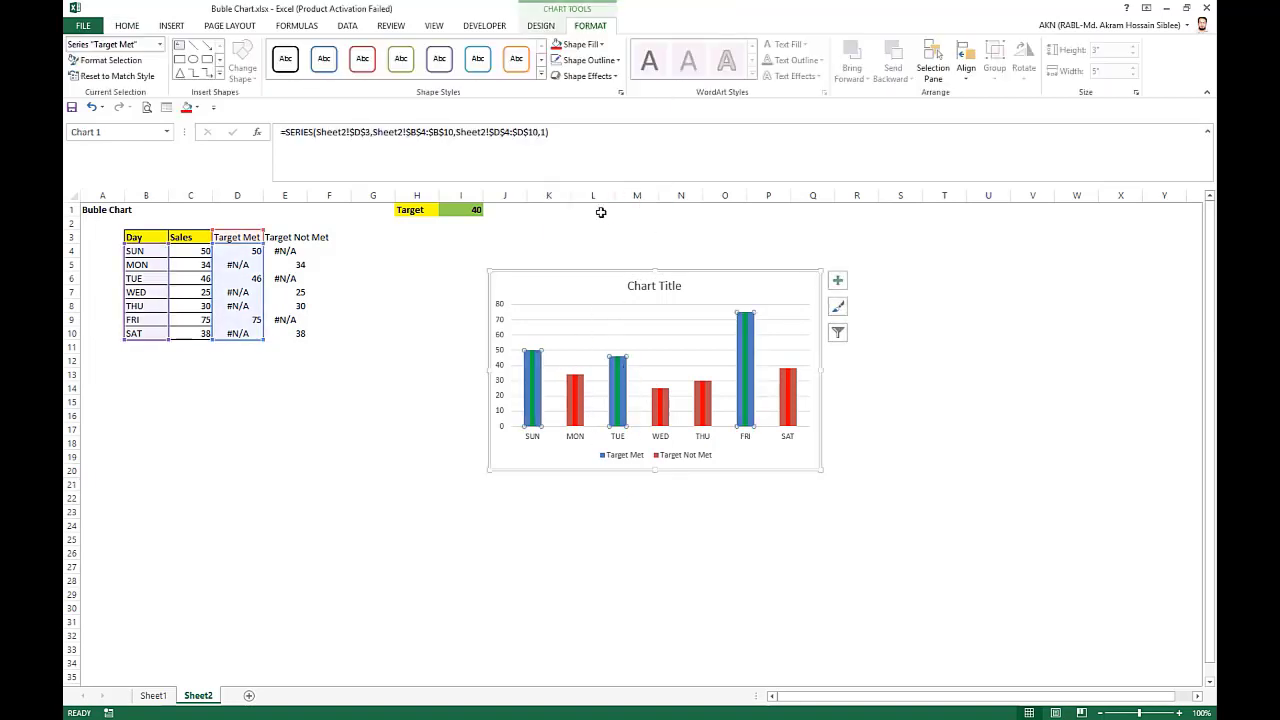
click(603, 44)
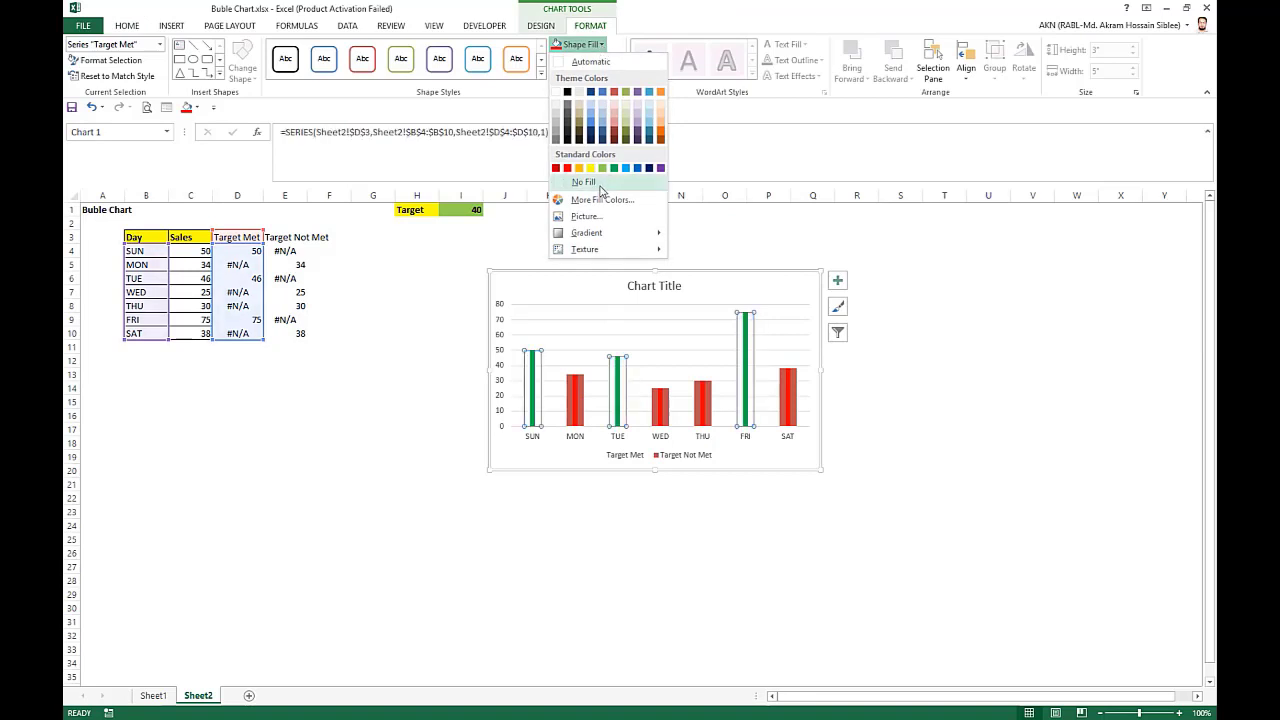
click(600, 186)
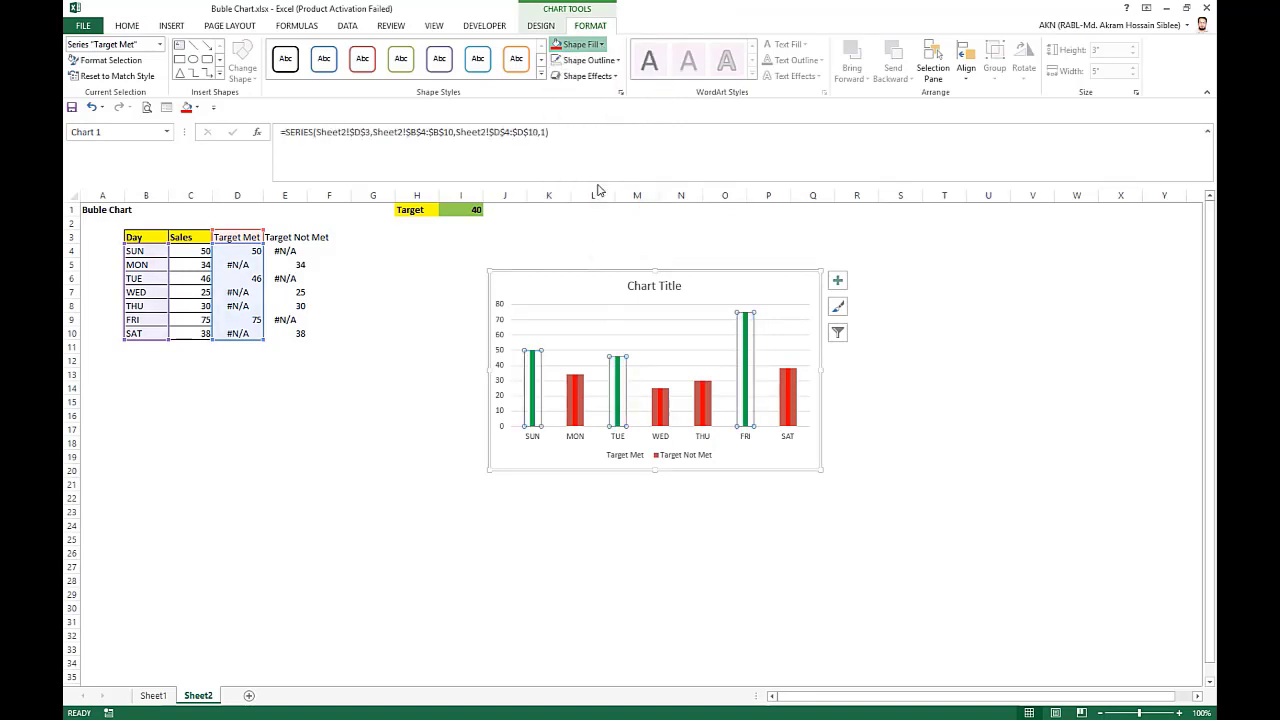
- Set the Target Not Met columns to No Fill, then view Sheet1's finished chart
click(582, 392)
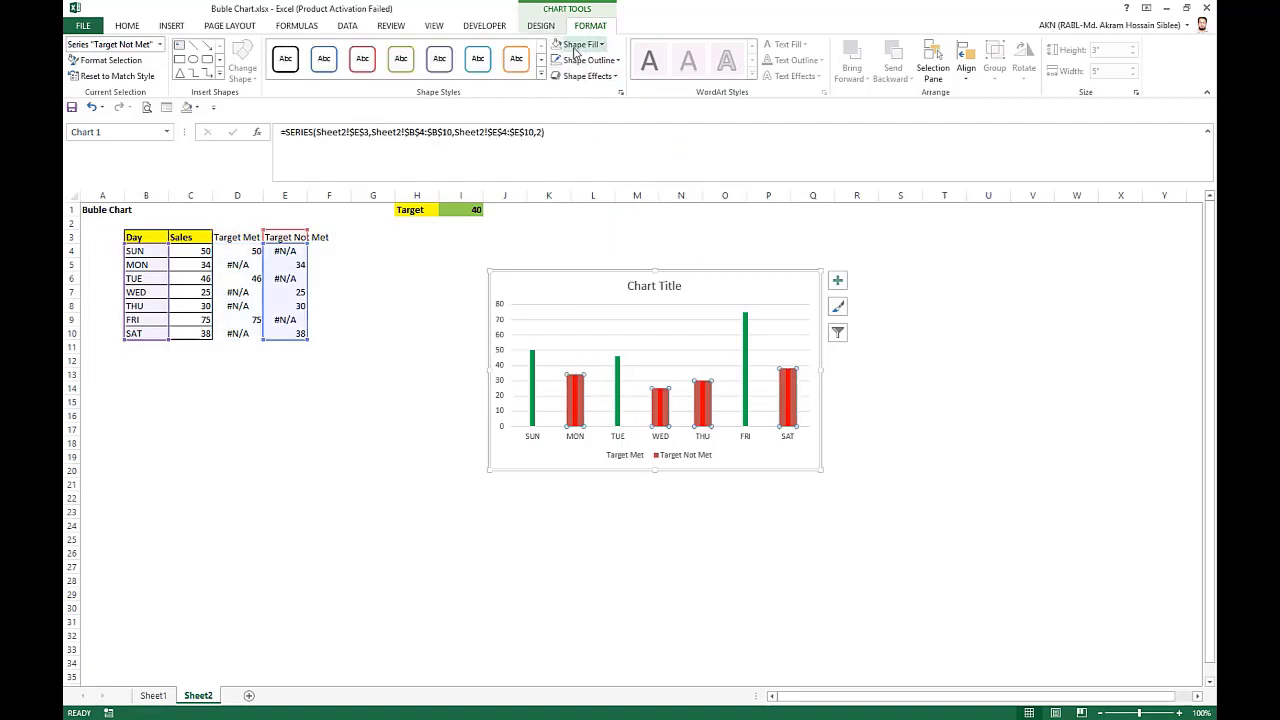
click(590, 44)
click(900, 483)
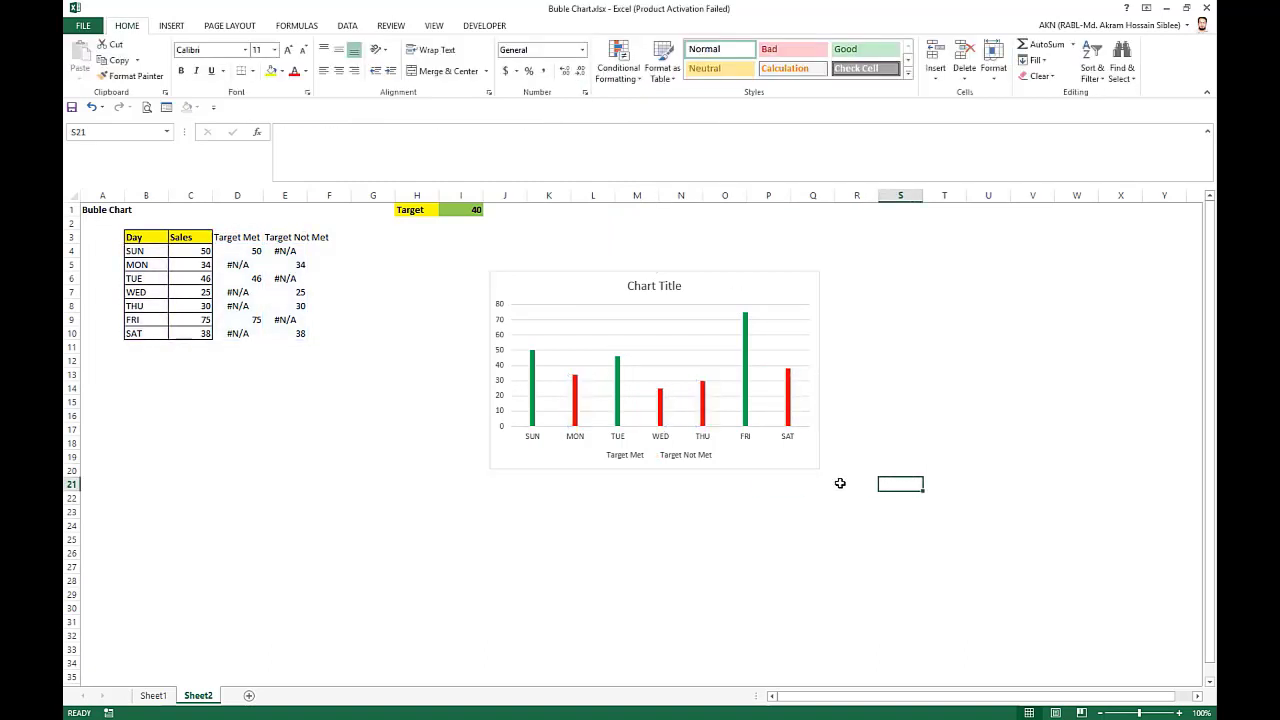
click(694, 524)
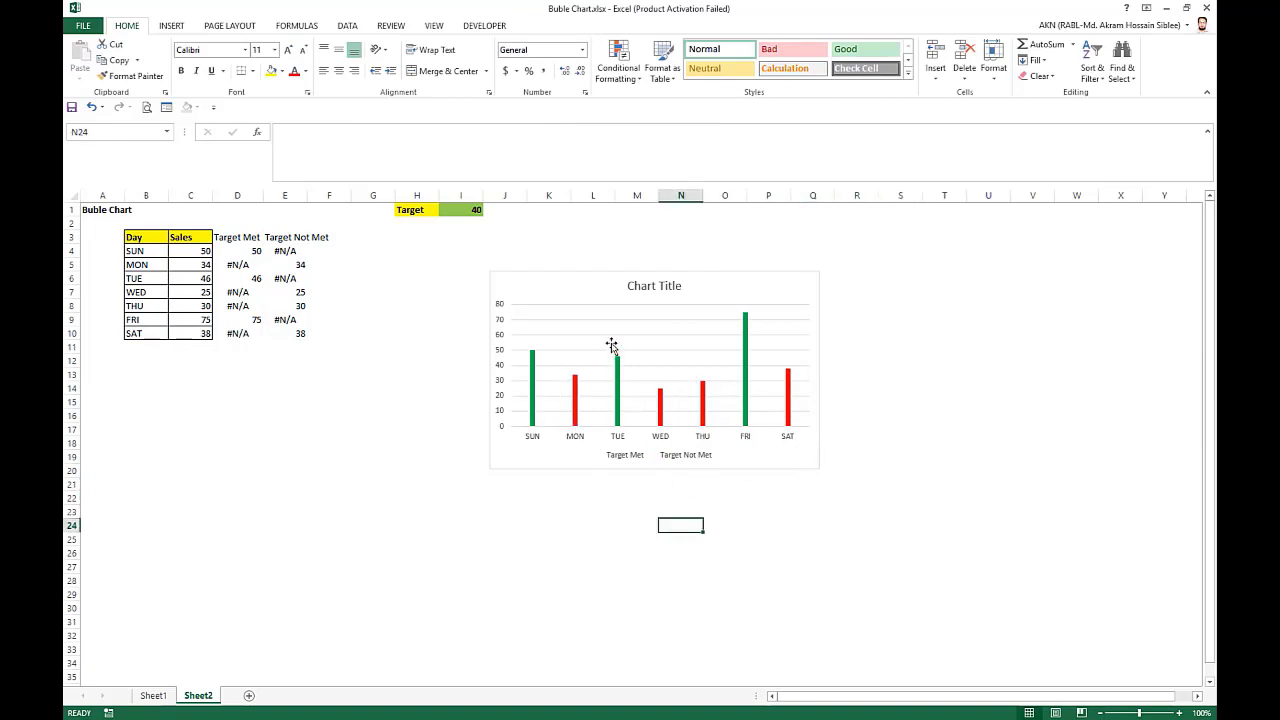
click(153, 695)
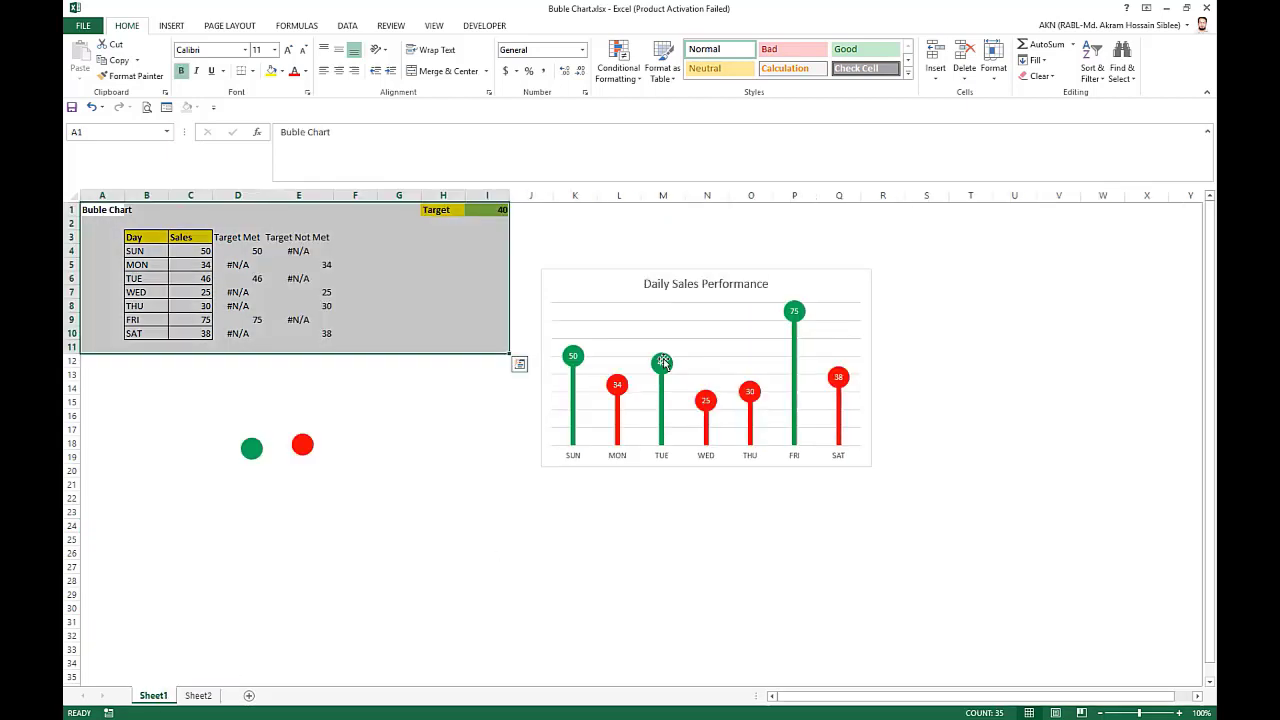
- Copy Sheet2's Target Met and Not Met values (D4:E10) into the chart as Series3 and Series4
click(198, 695)
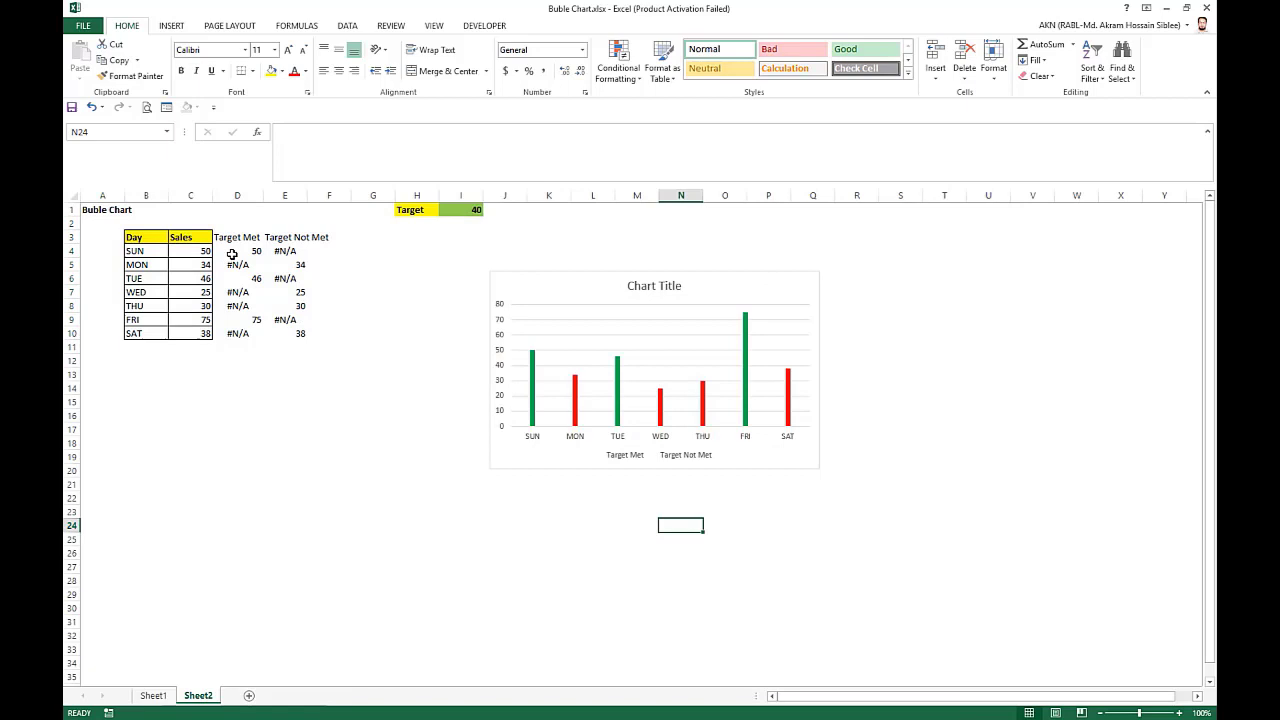
drag(231, 254, 306, 334)
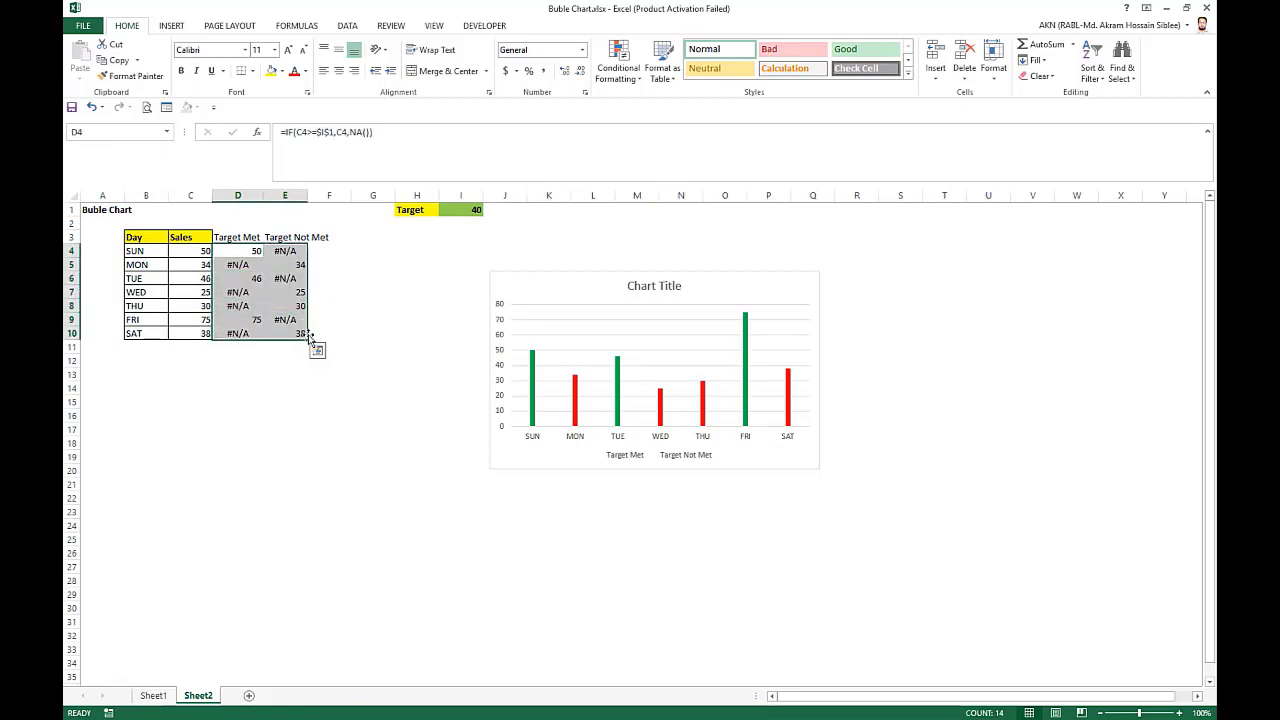
key(ctrl+c)
click(682, 318)
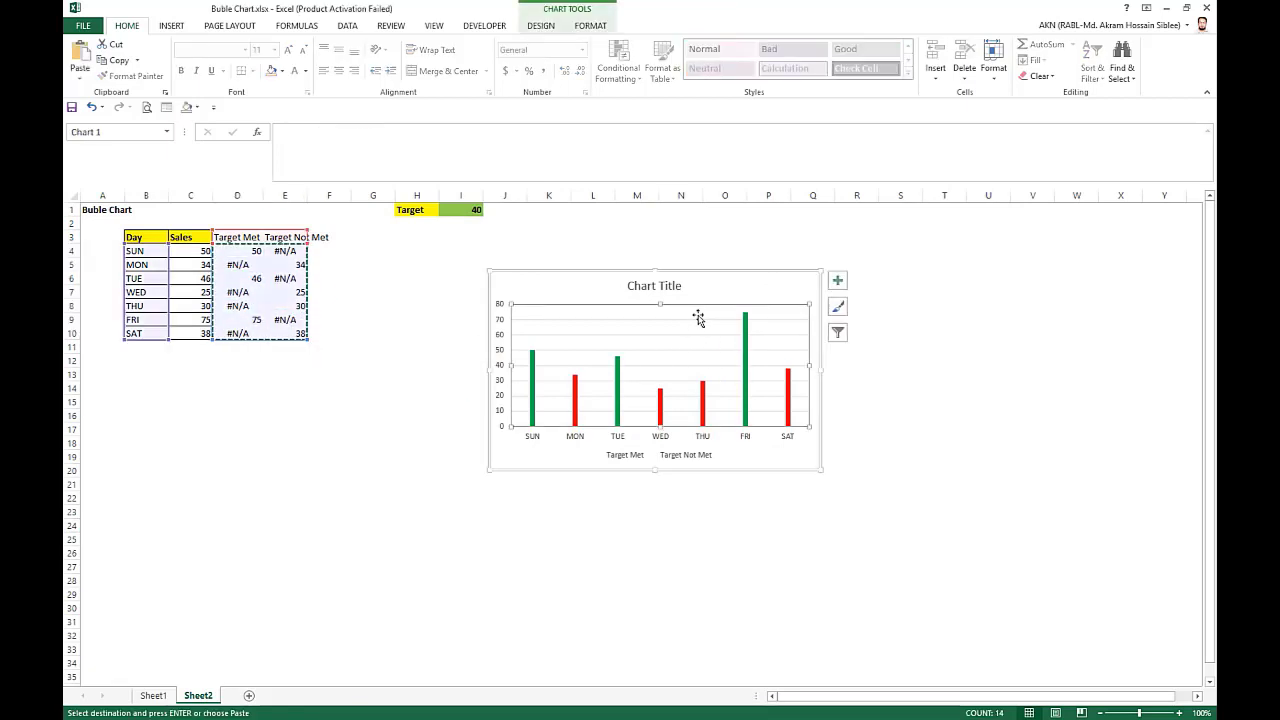
key(ctrl+v)
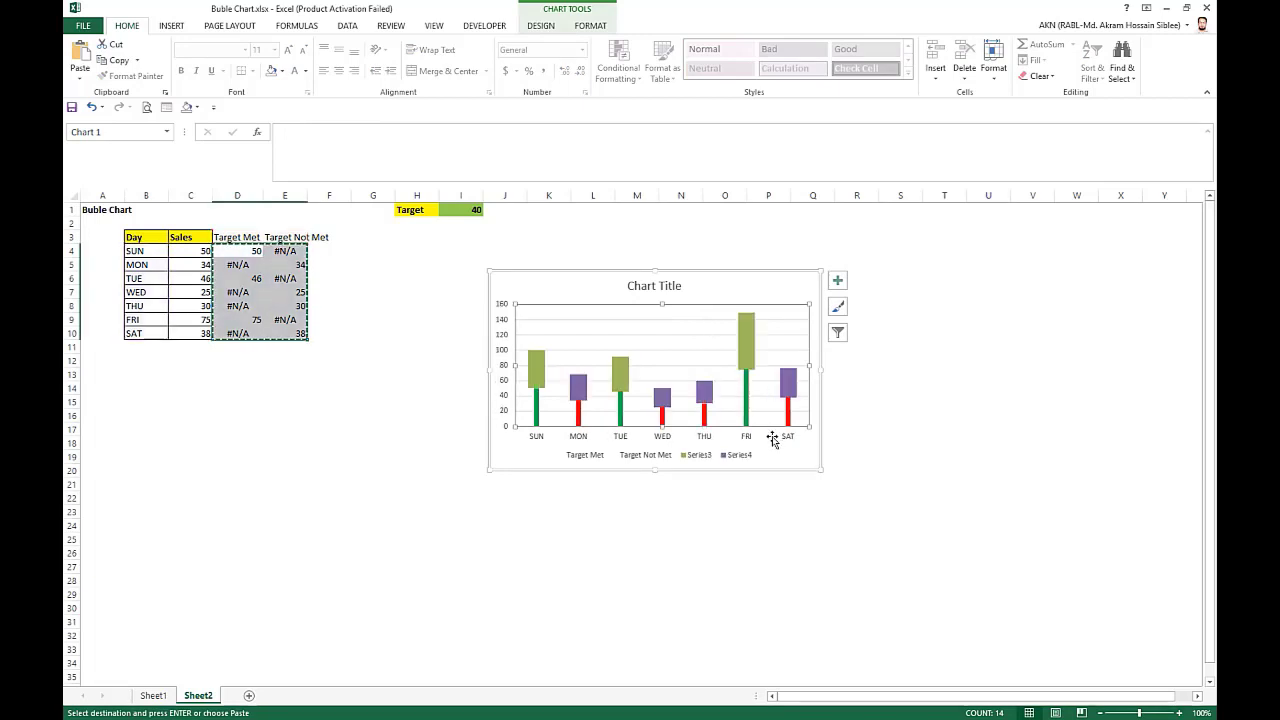
- Change Series3 and Series4 to the Line with Markers chart type
click(543, 374)
right_click(543, 374)
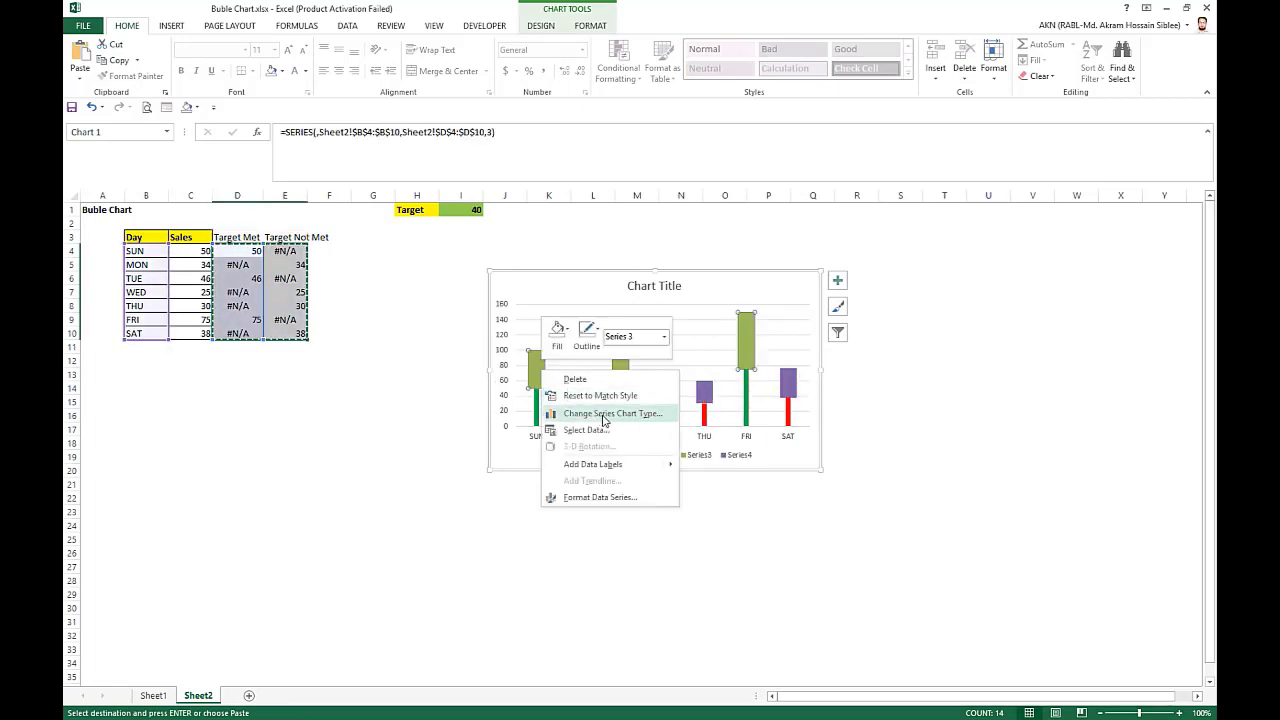
click(603, 416)
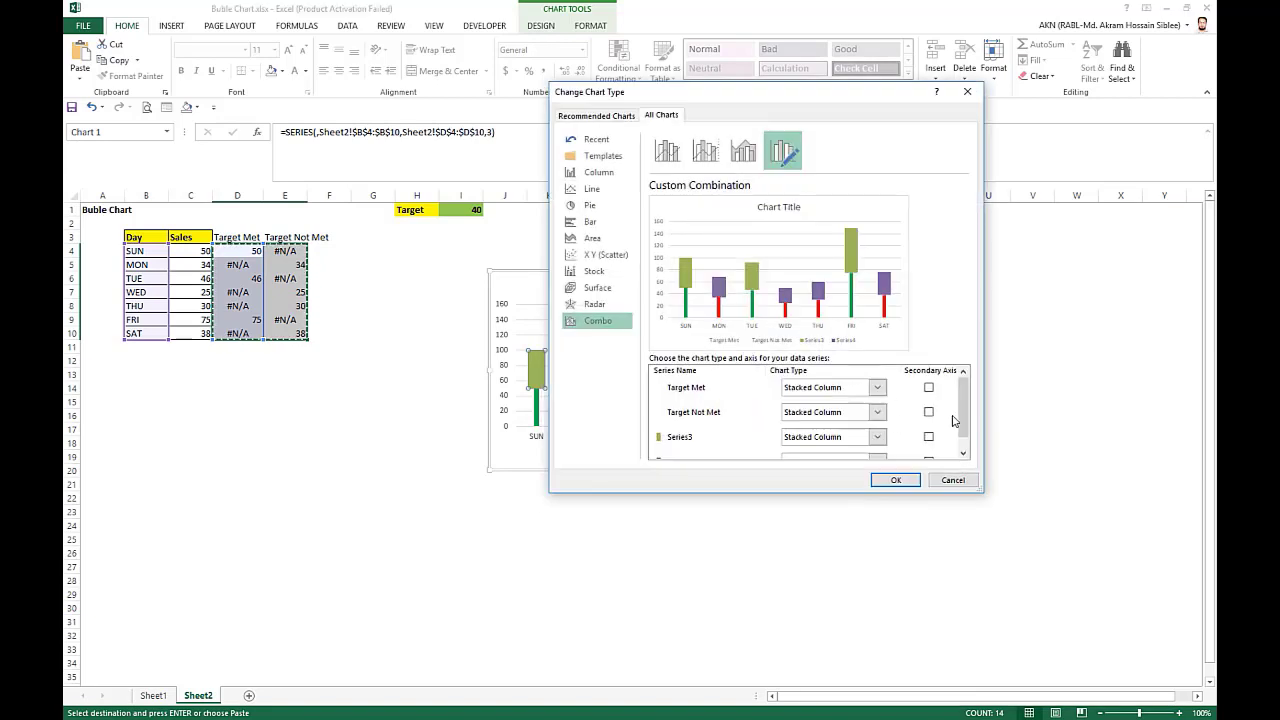
scroll(955, 420, down, 1)
click(876, 422)
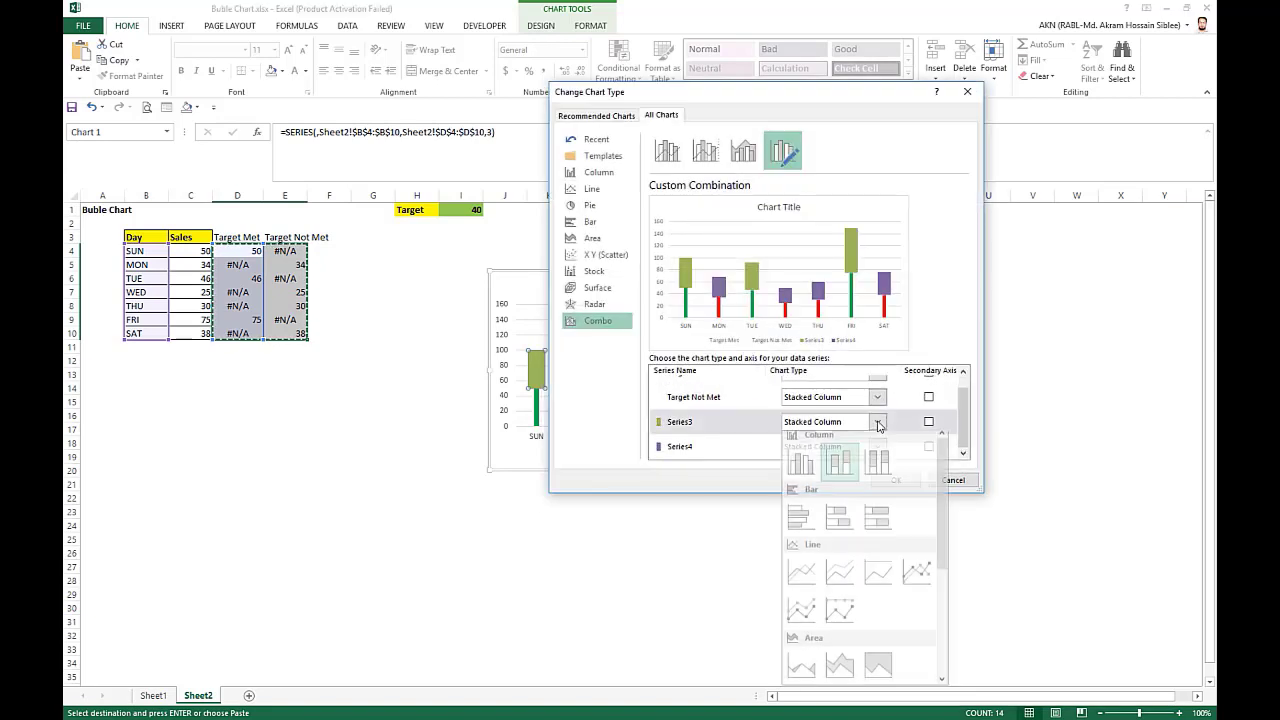
click(914, 578)
click(876, 447)
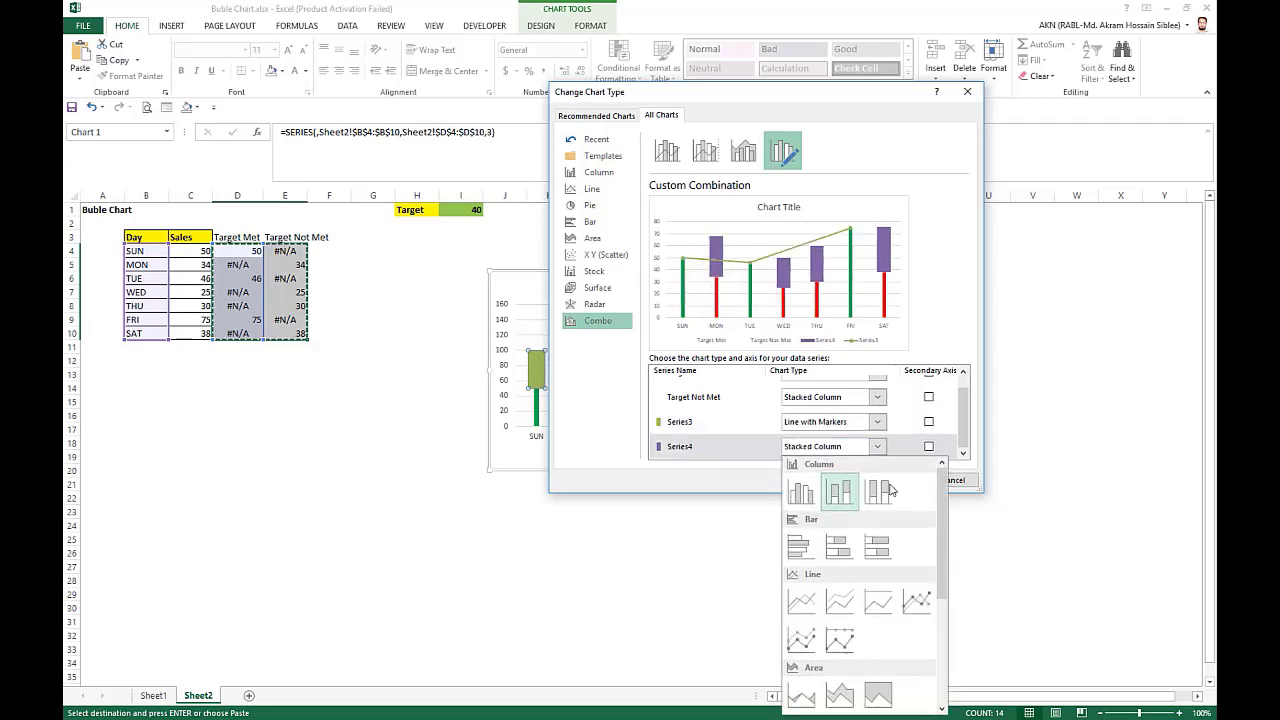
click(921, 603)
click(896, 481)
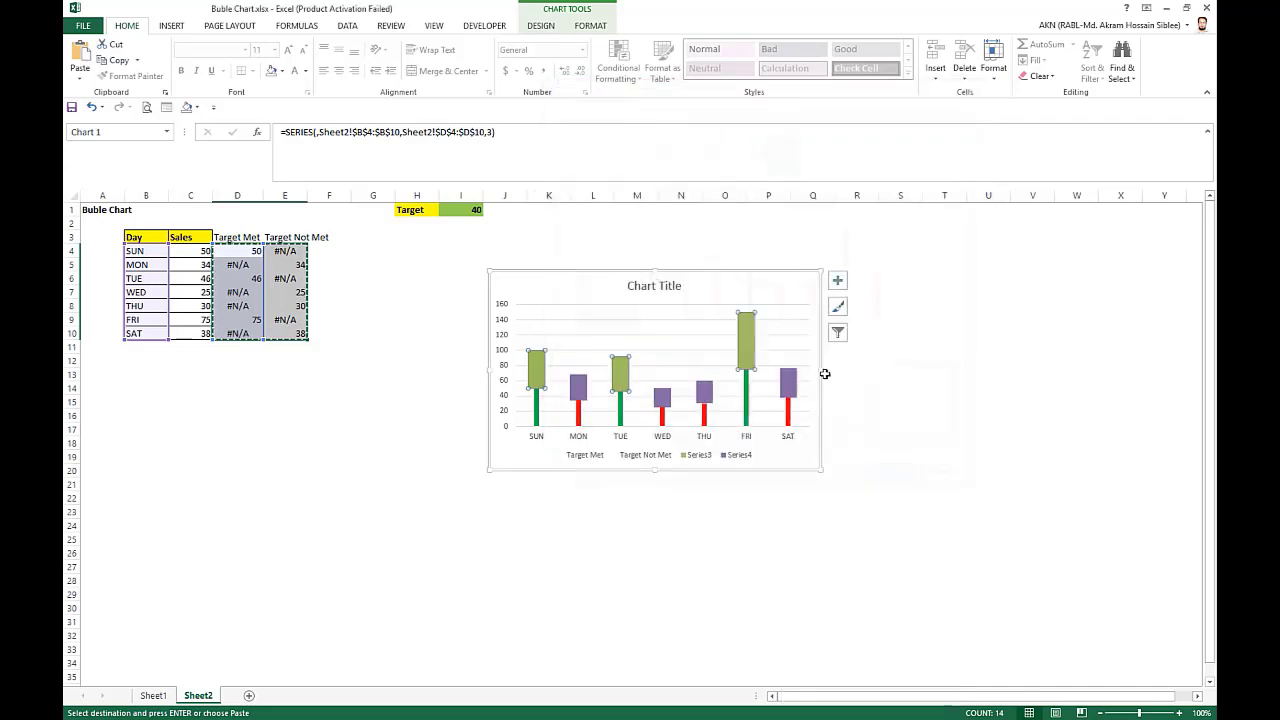
- Set Shape Outline to No Outline for Series3 and Series4, leaving only markers
click(590, 26)
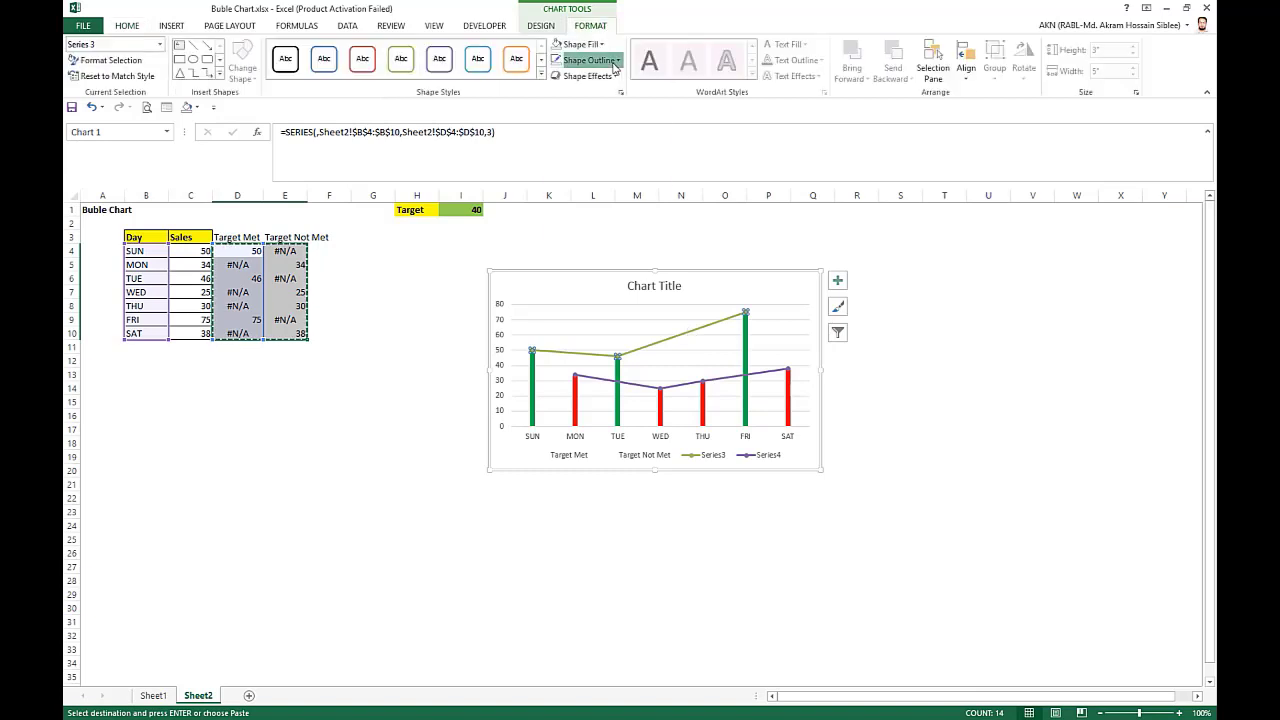
click(589, 60)
click(592, 198)
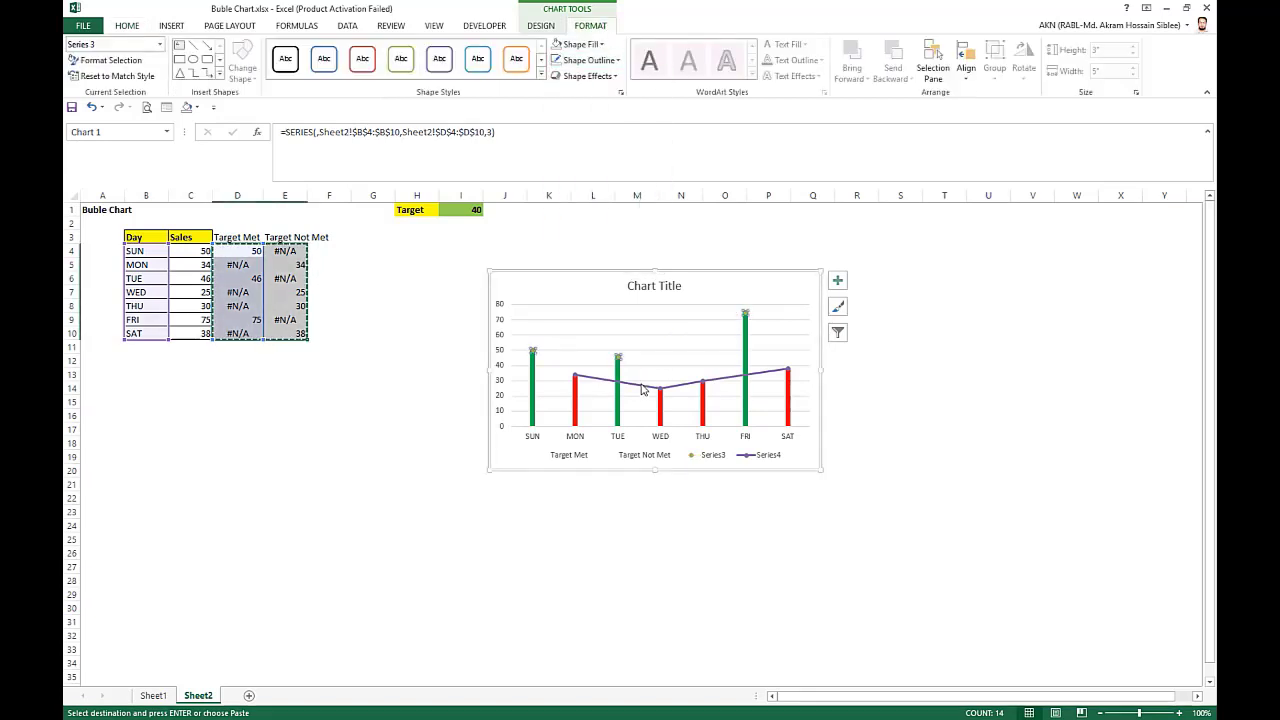
click(640, 387)
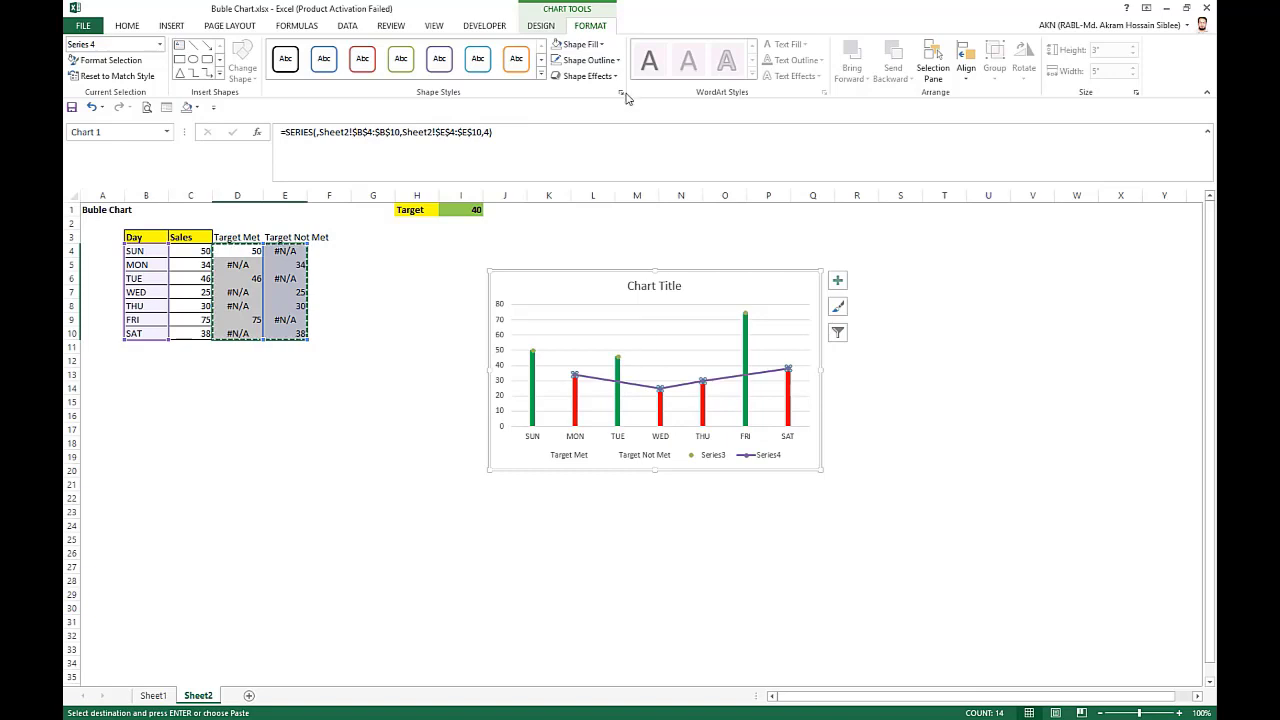
click(566, 62)
click(420, 360)
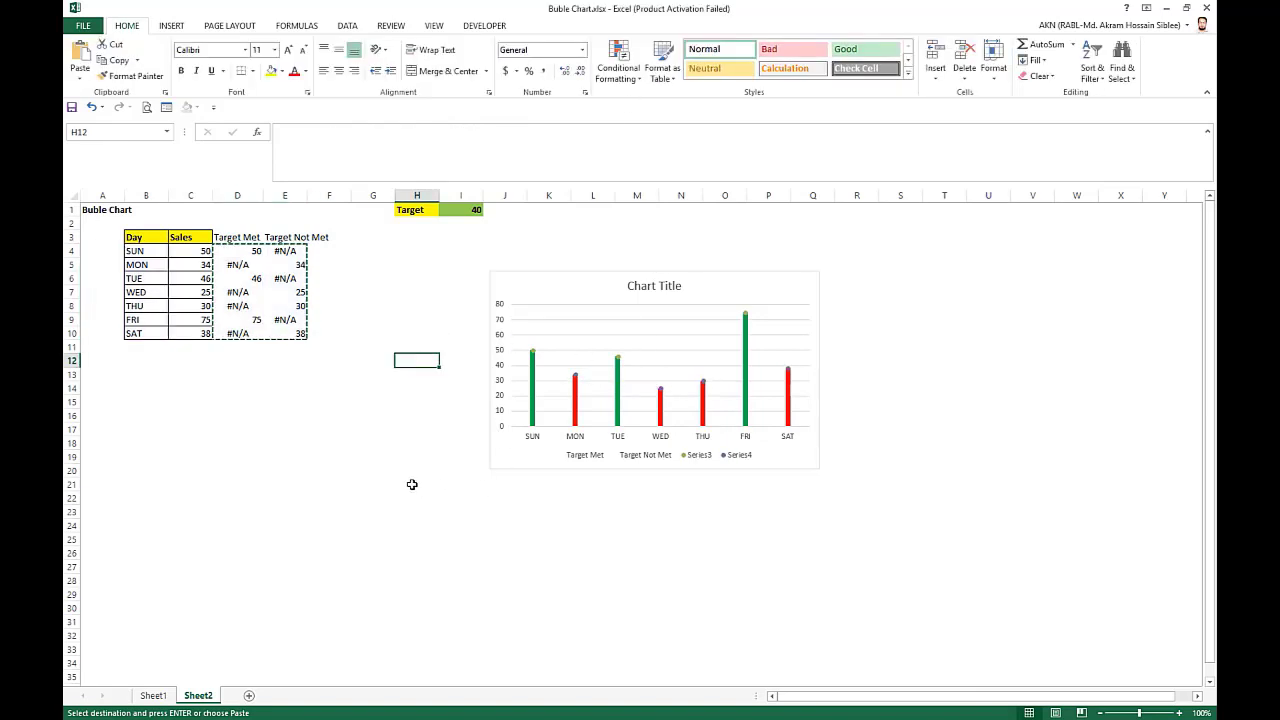
click(172, 27)
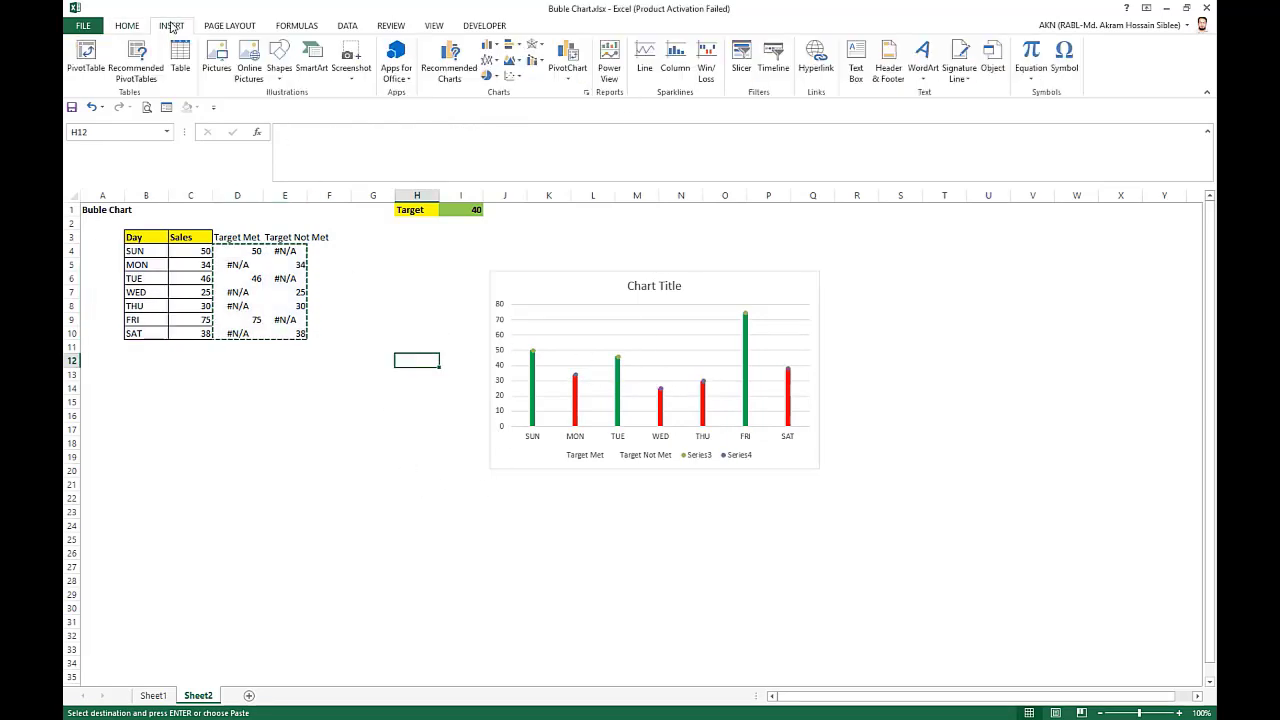
- Draw a green-filled oval below the table and a red-filled copy of it
click(284, 74)
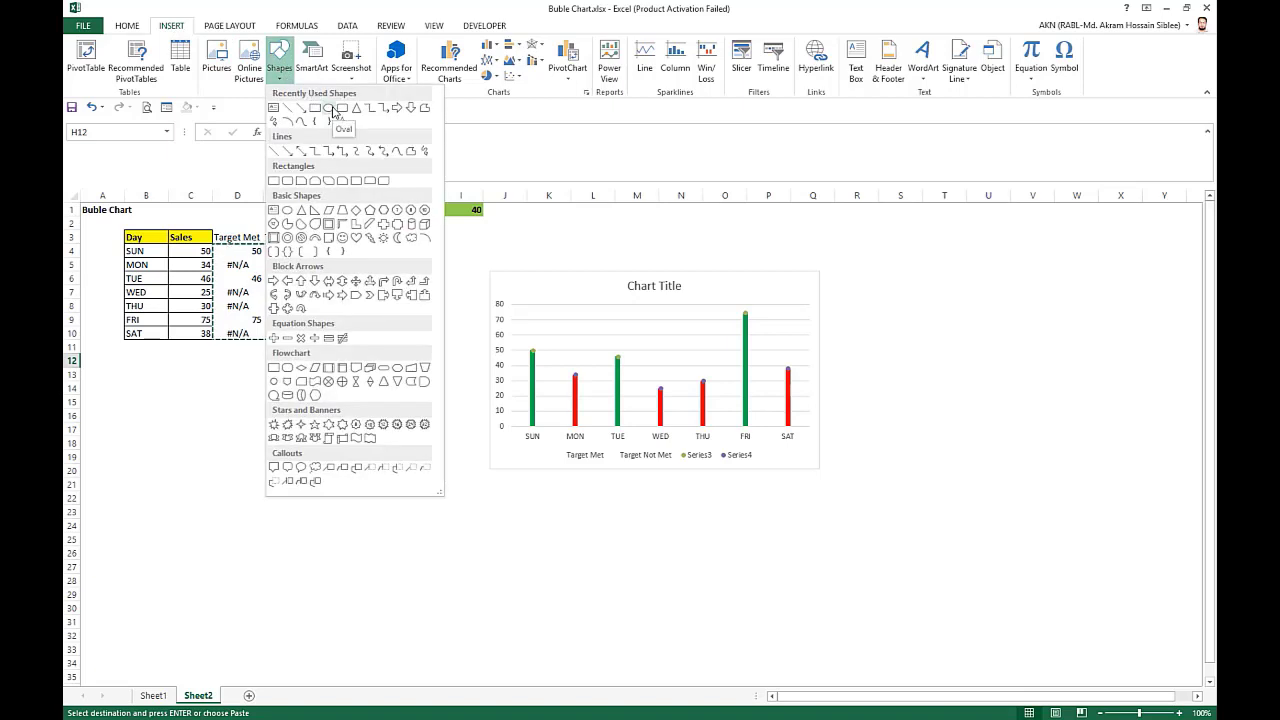
click(329, 112)
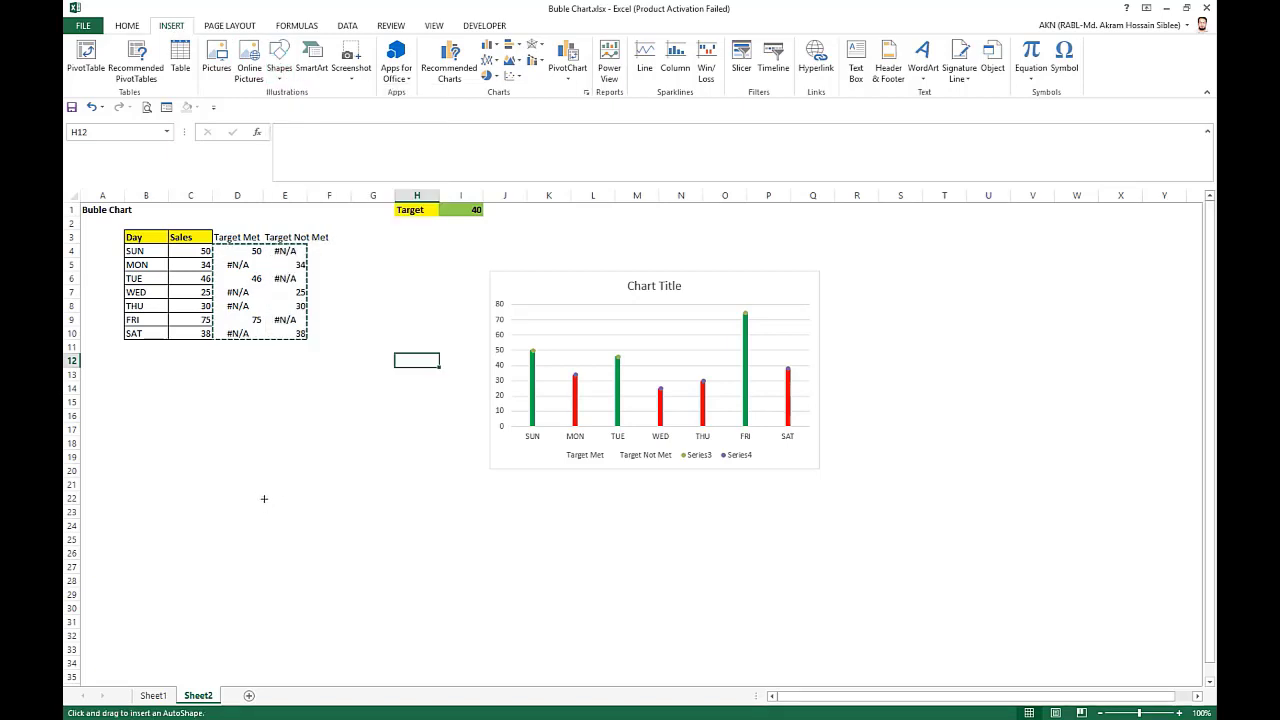
drag(254, 442, 269, 457)
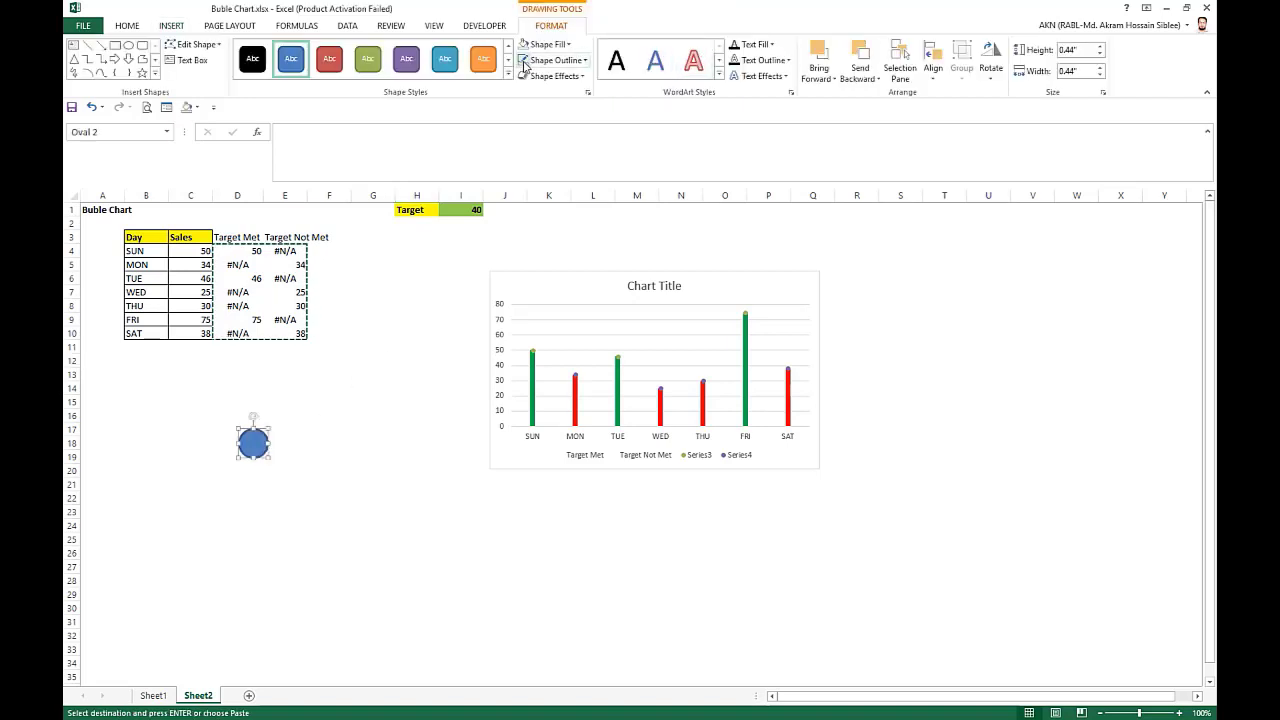
click(569, 45)
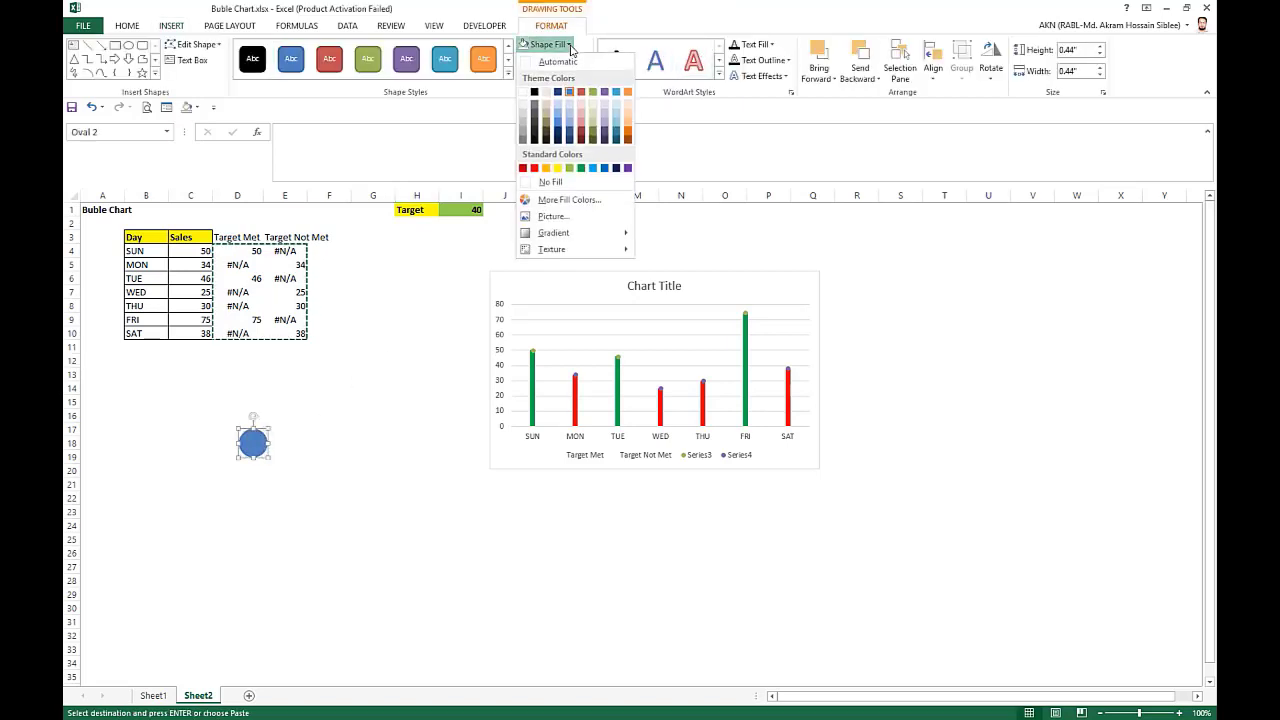
click(581, 167)
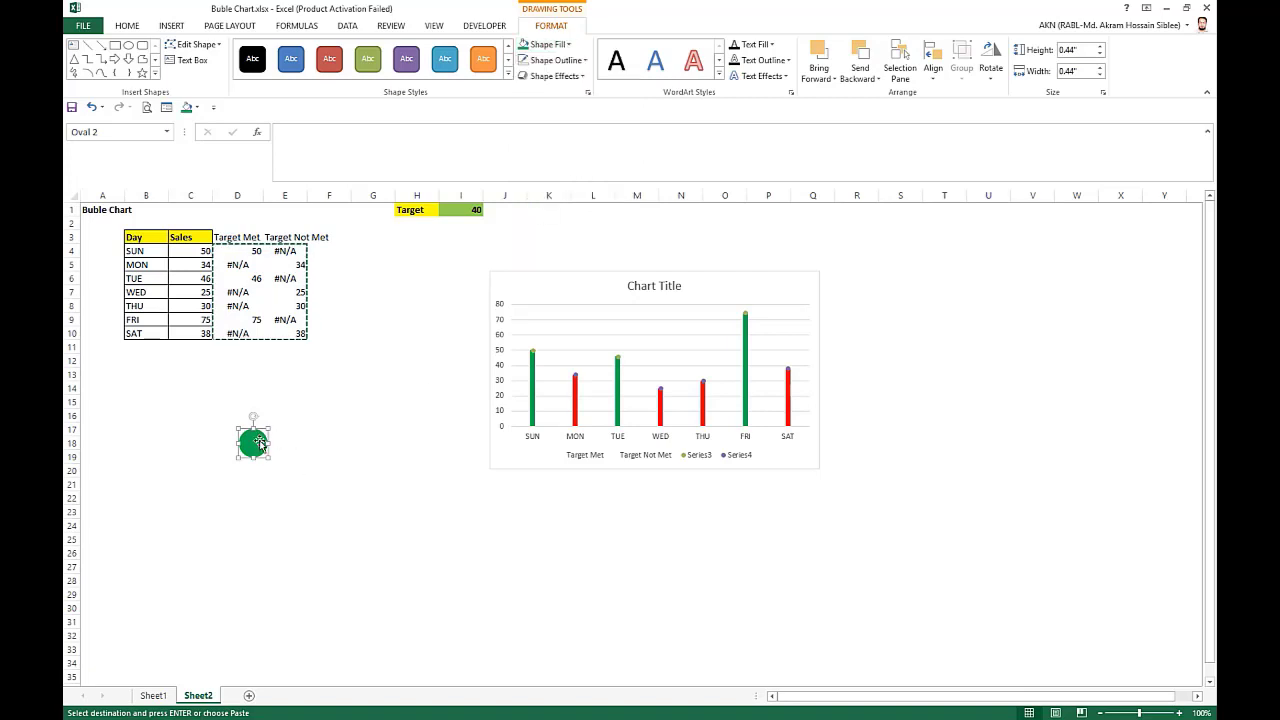
key(Escape)
click(345, 431)
key(ctrl+v)
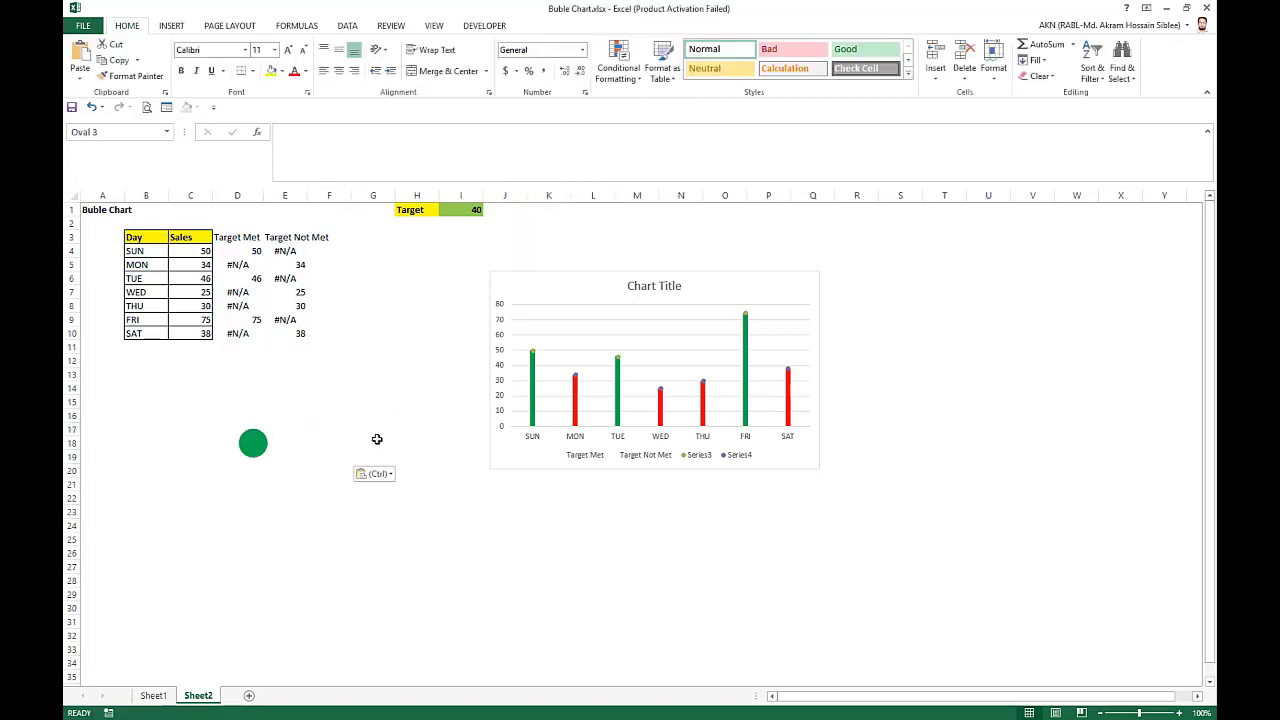
click(562, 28)
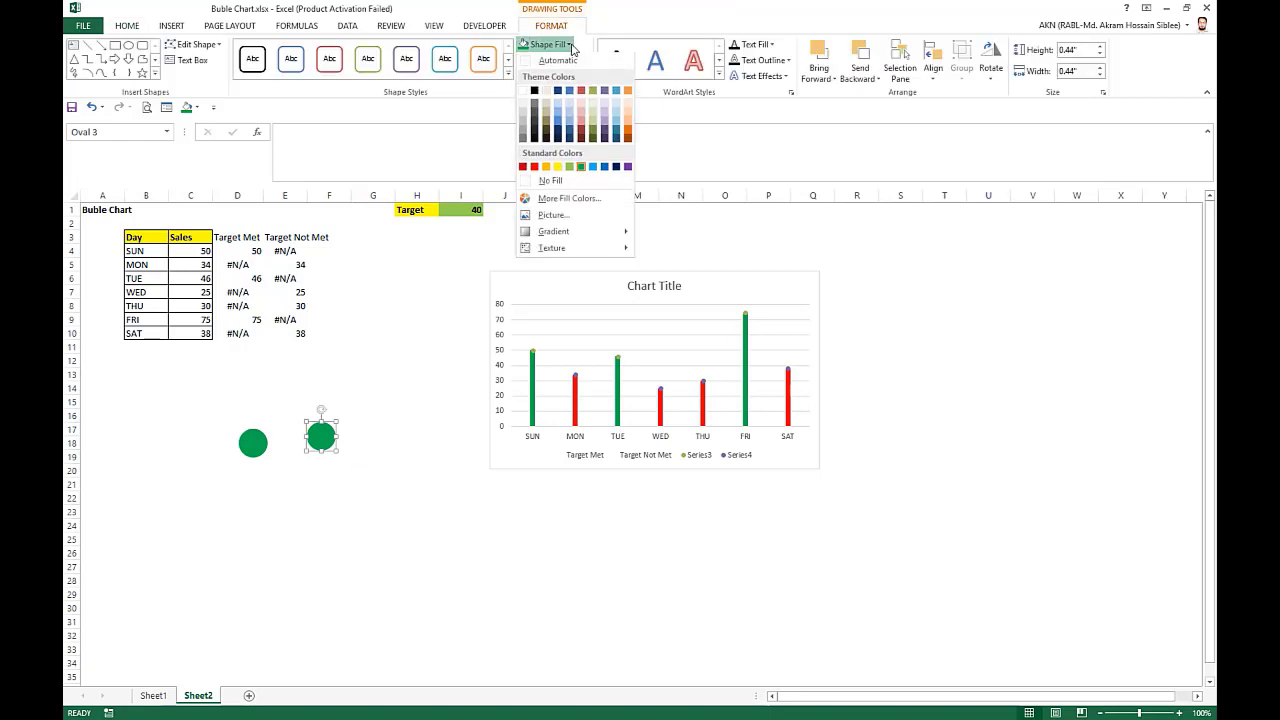
click(537, 168)
click(354, 476)
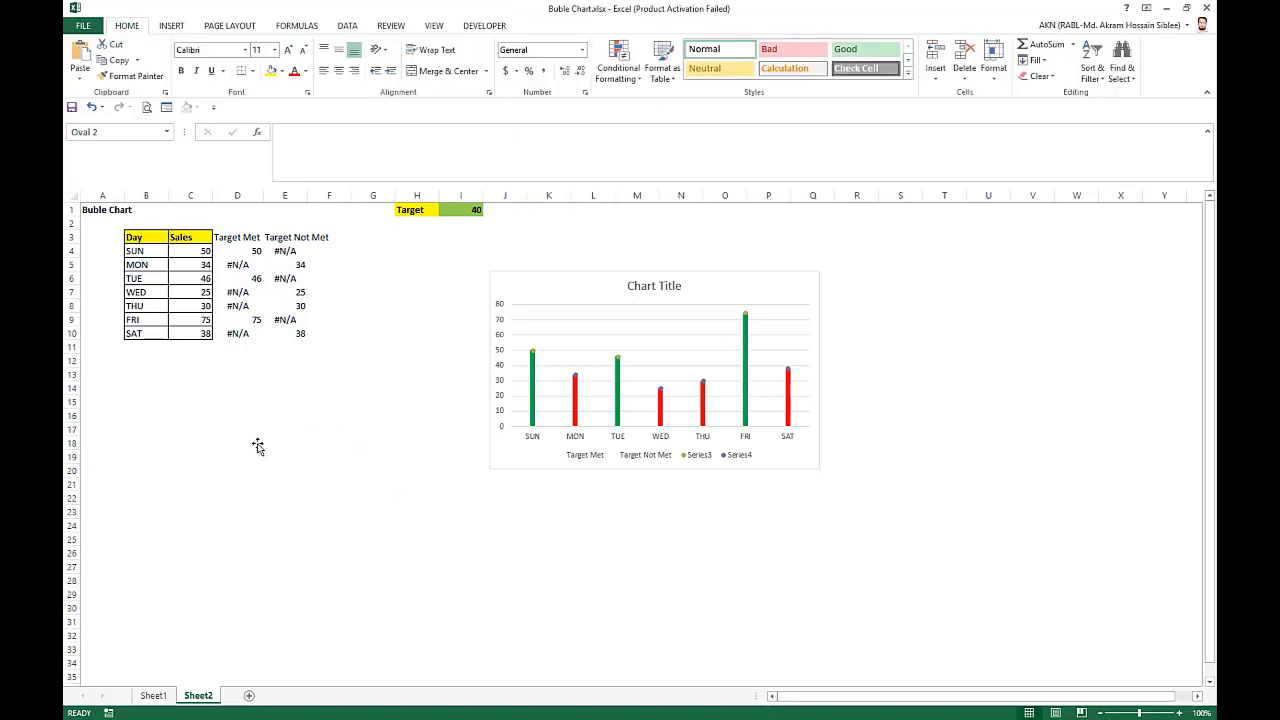
- Paste the green oval as Target Met markers and the red oval as Target Not Met markers
click(255, 444)
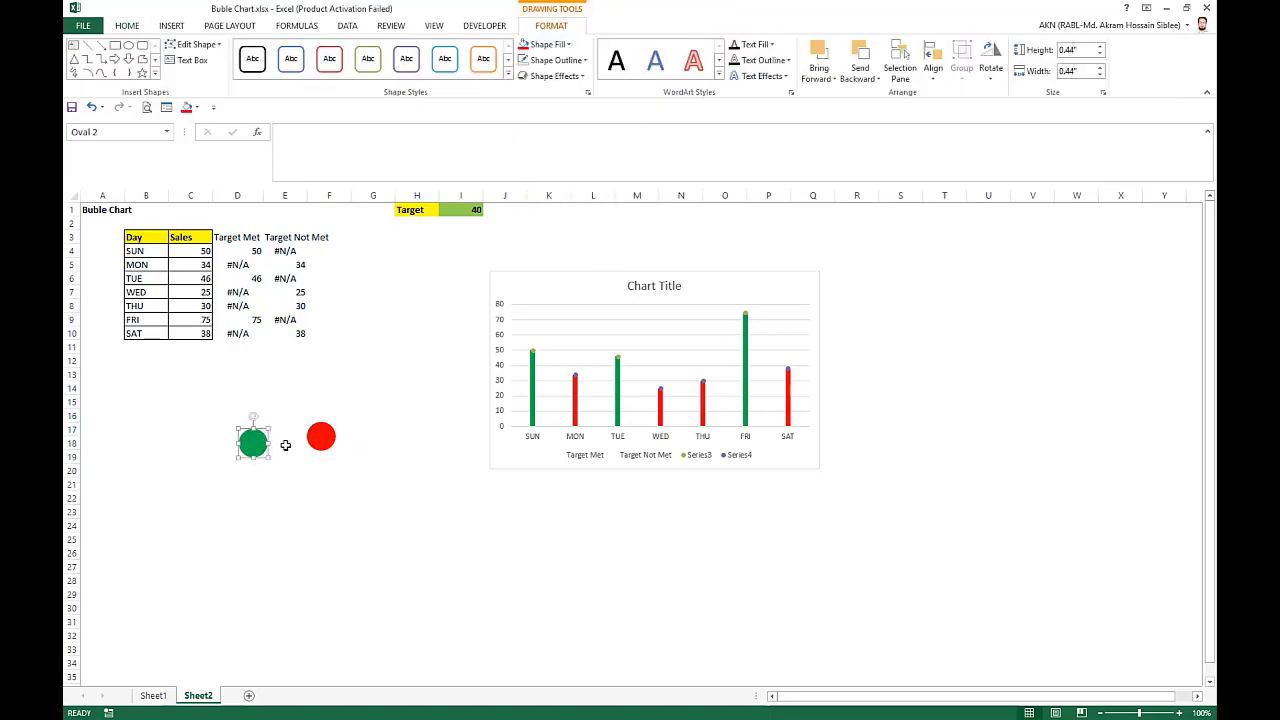
click(534, 358)
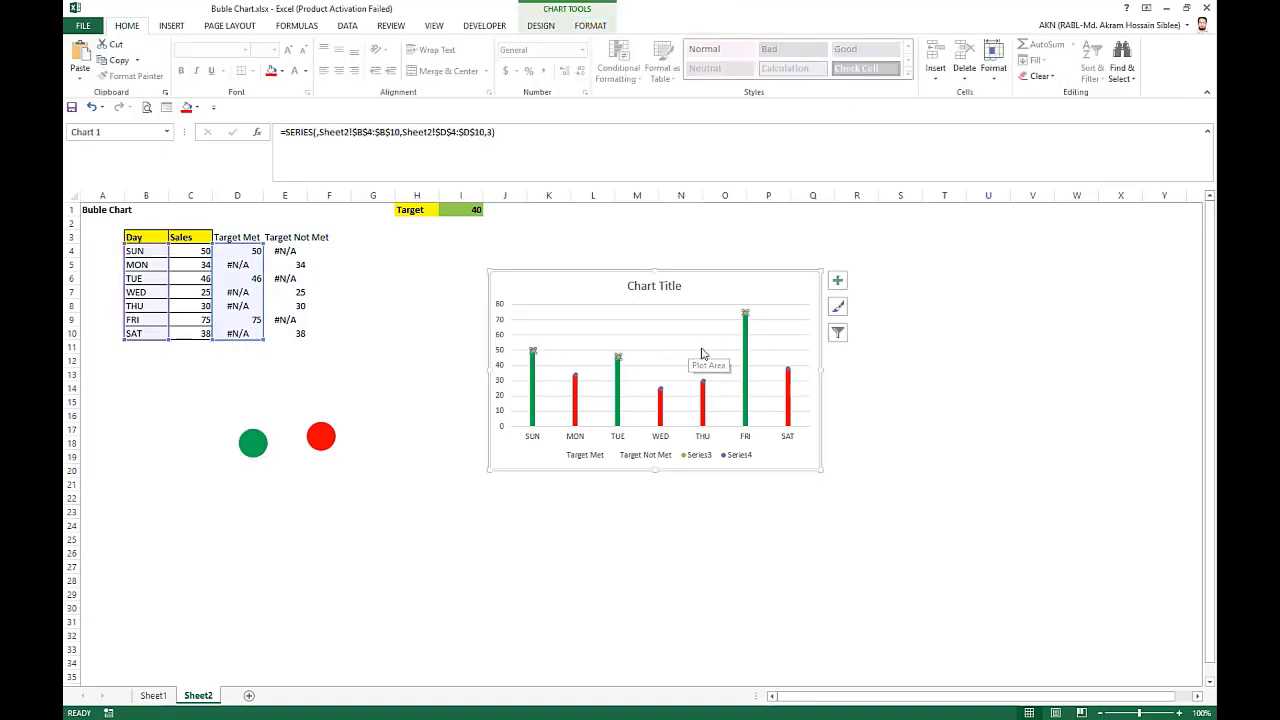
key(ctrl+v)
click(563, 525)
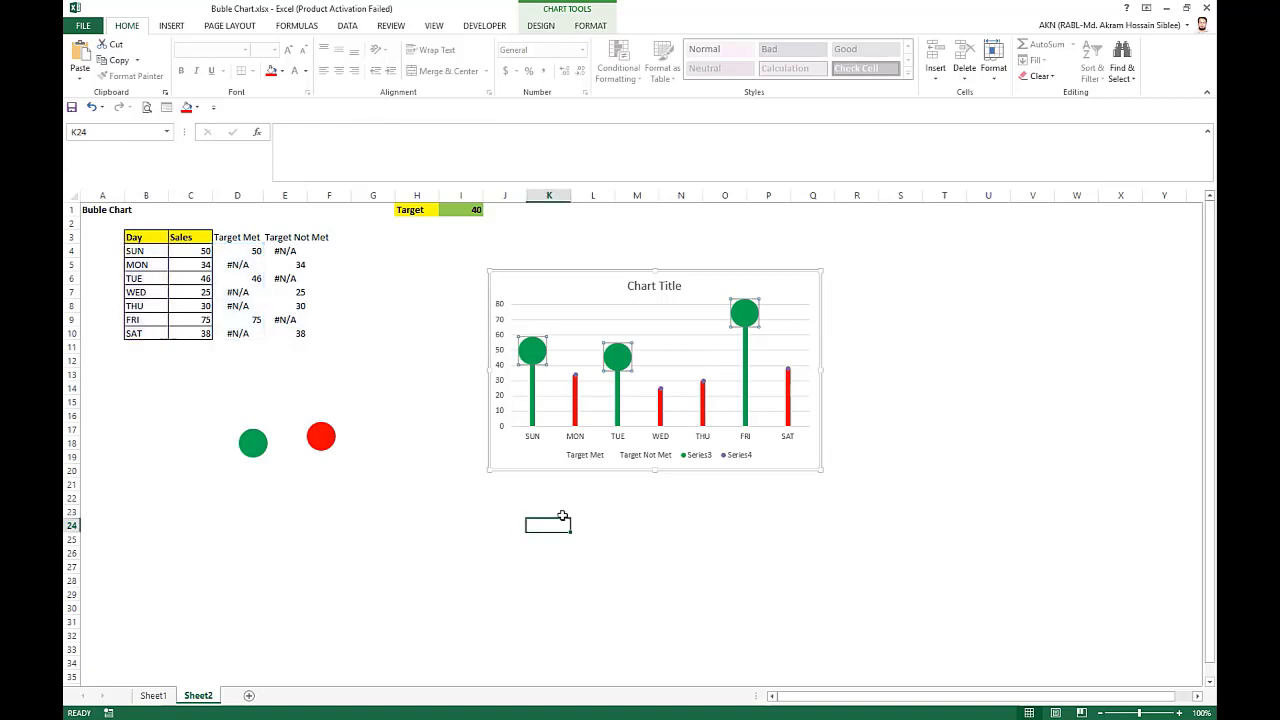
click(326, 436)
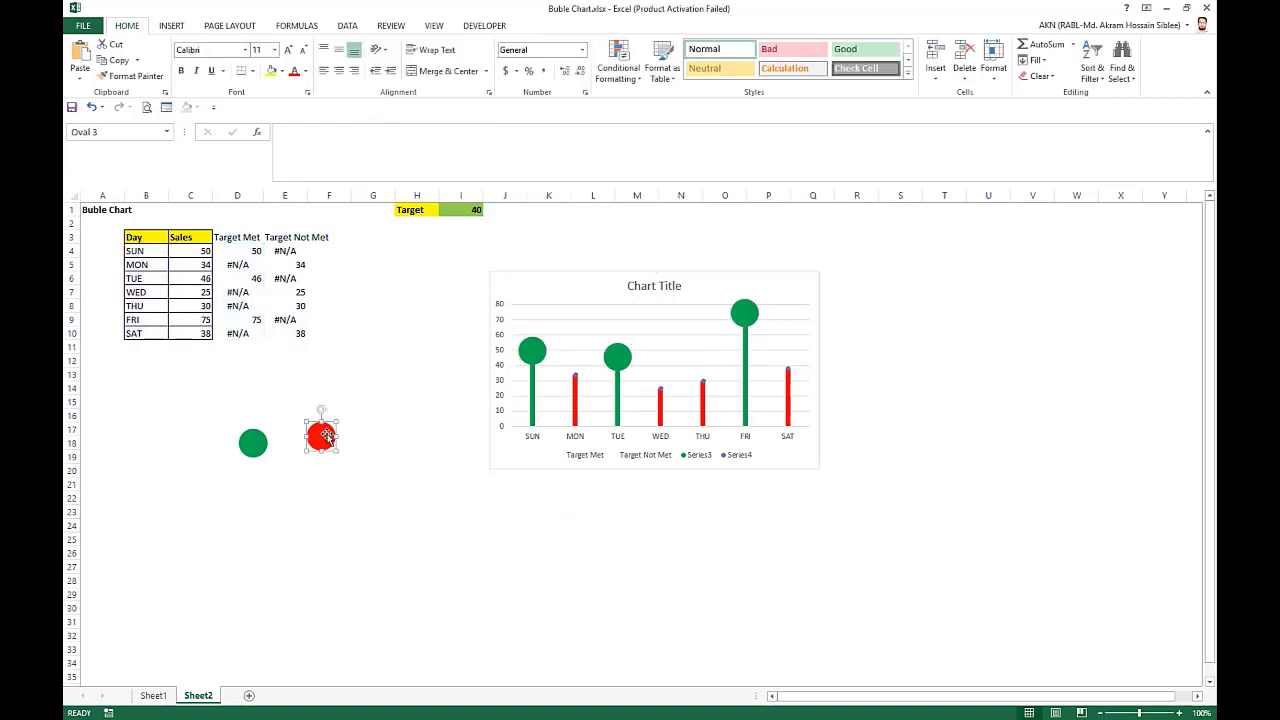
click(576, 377)
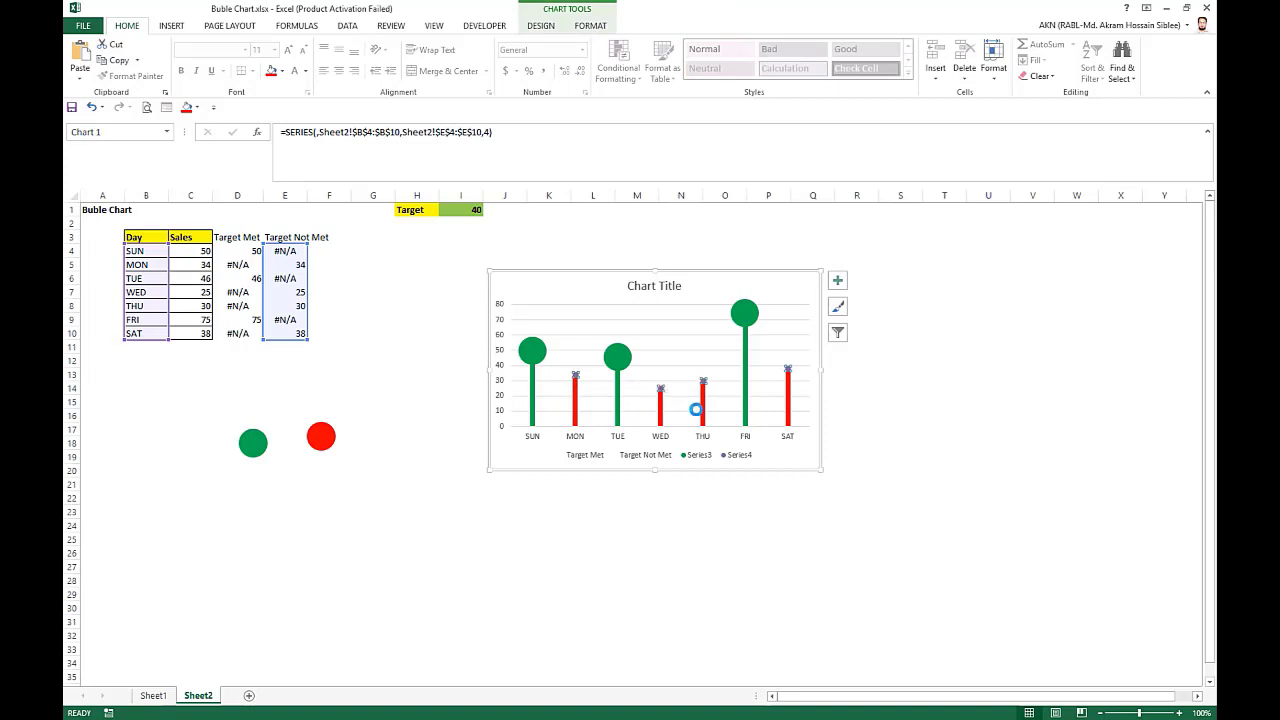
click(713, 502)
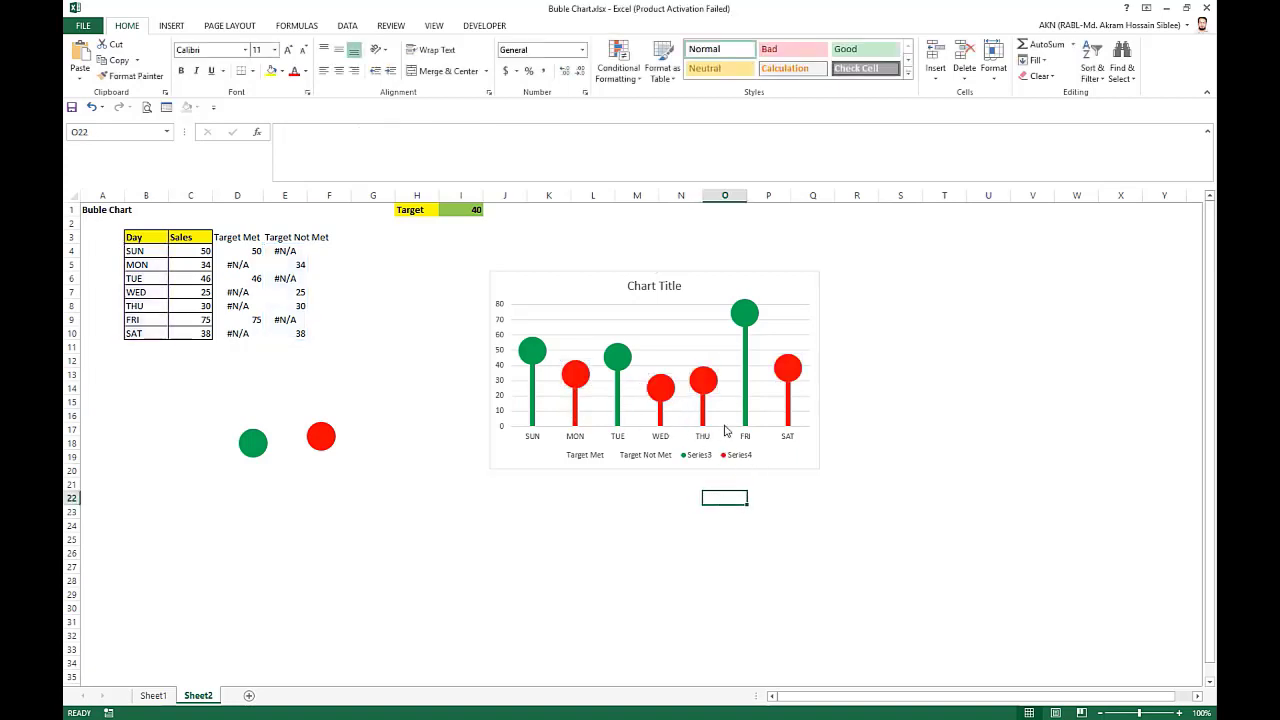
- Add data labels to the red Target Not Met circles, positioned Center
click(789, 373)
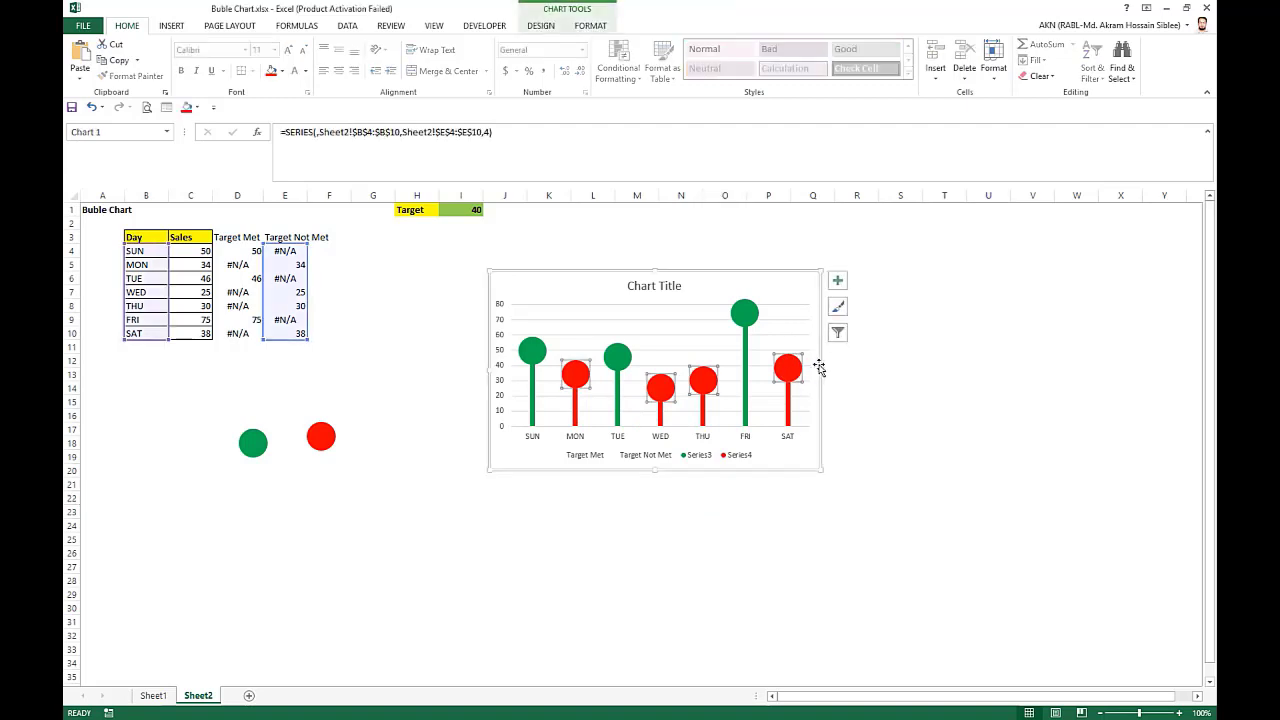
click(838, 281)
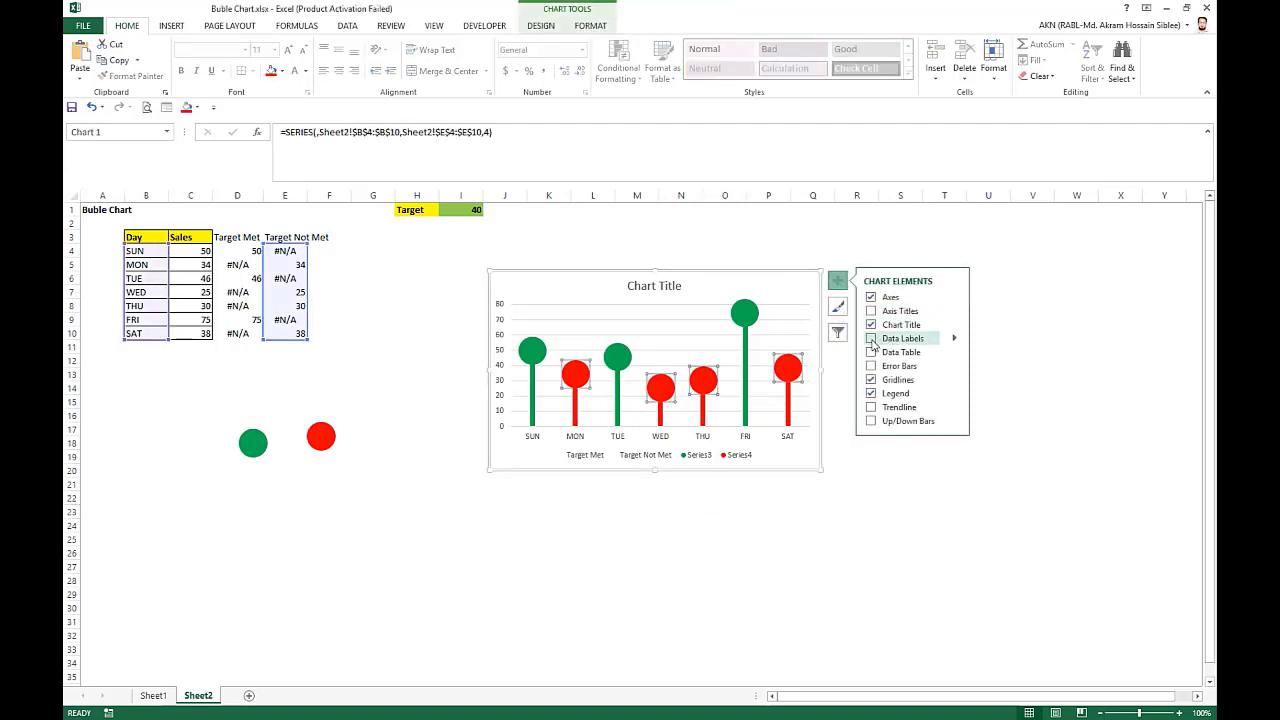
click(871, 339)
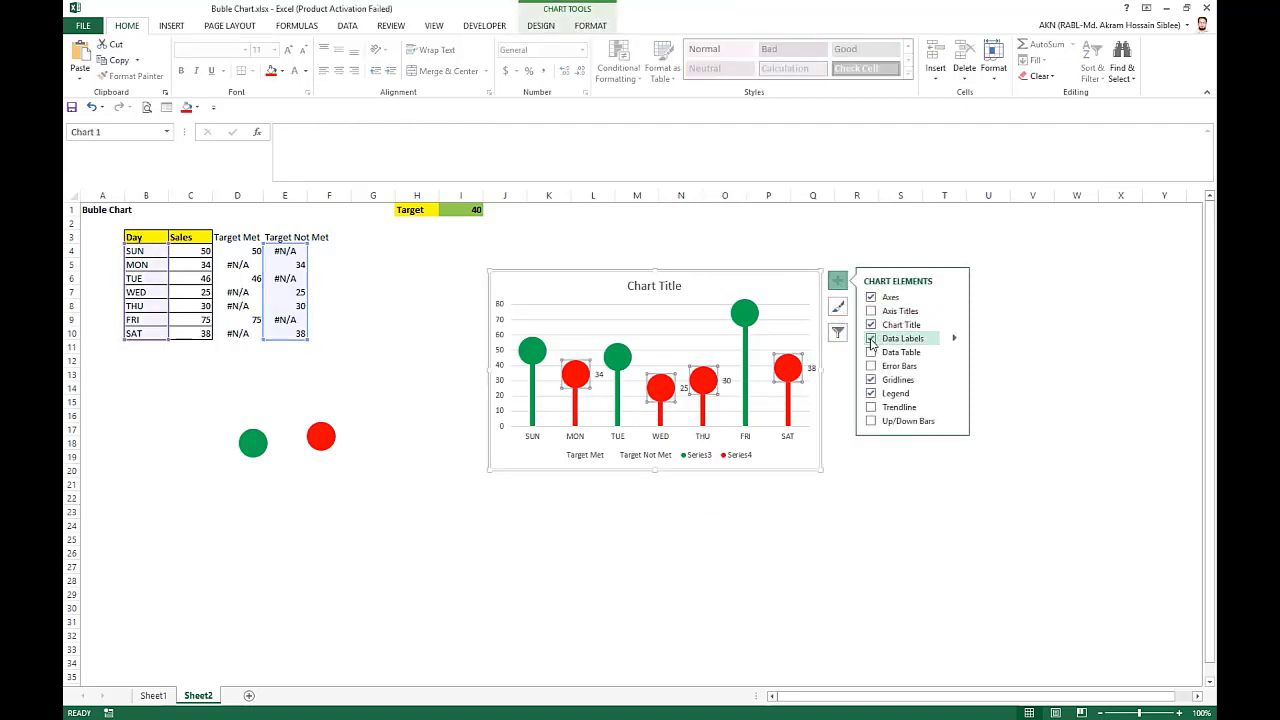
right_click(810, 372)
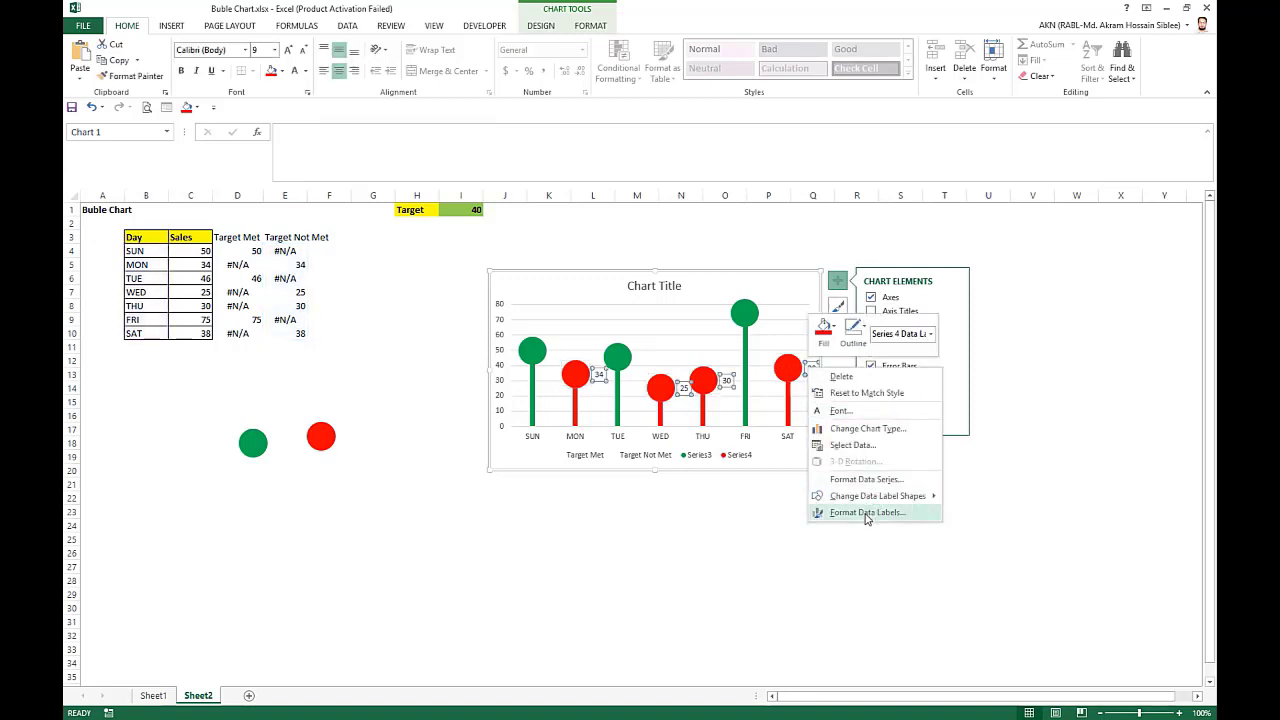
click(867, 512)
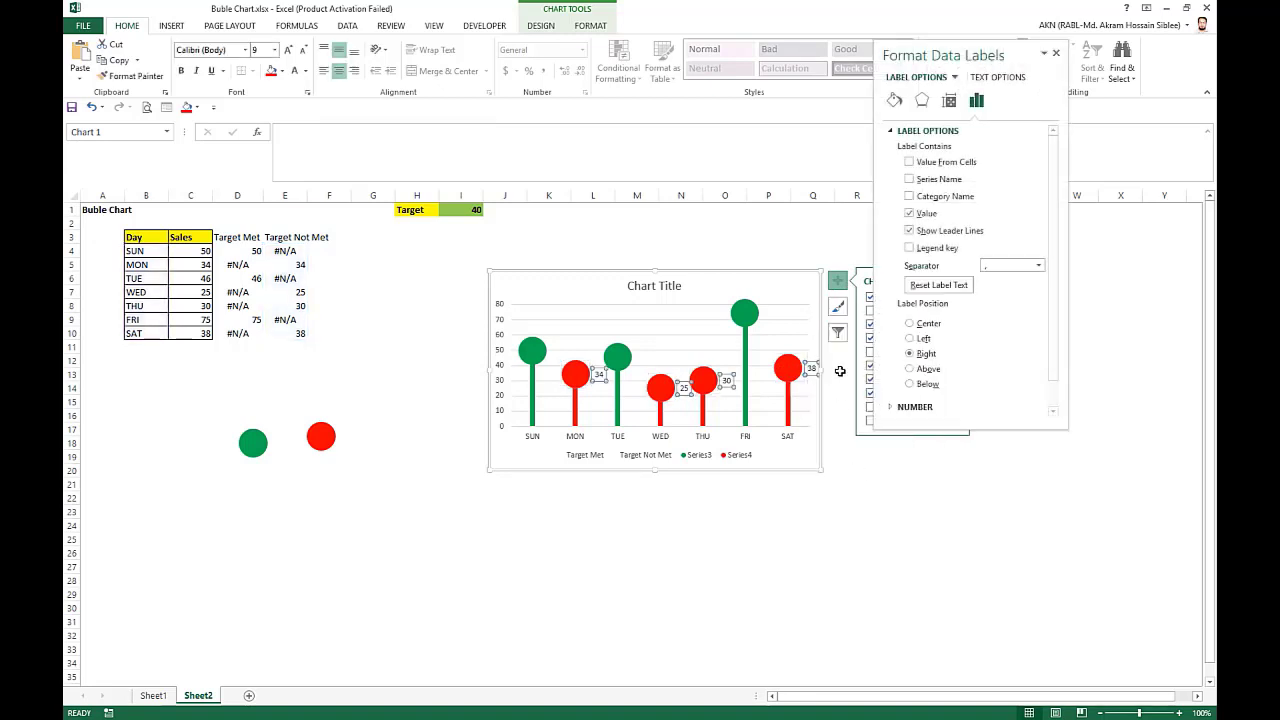
click(923, 324)
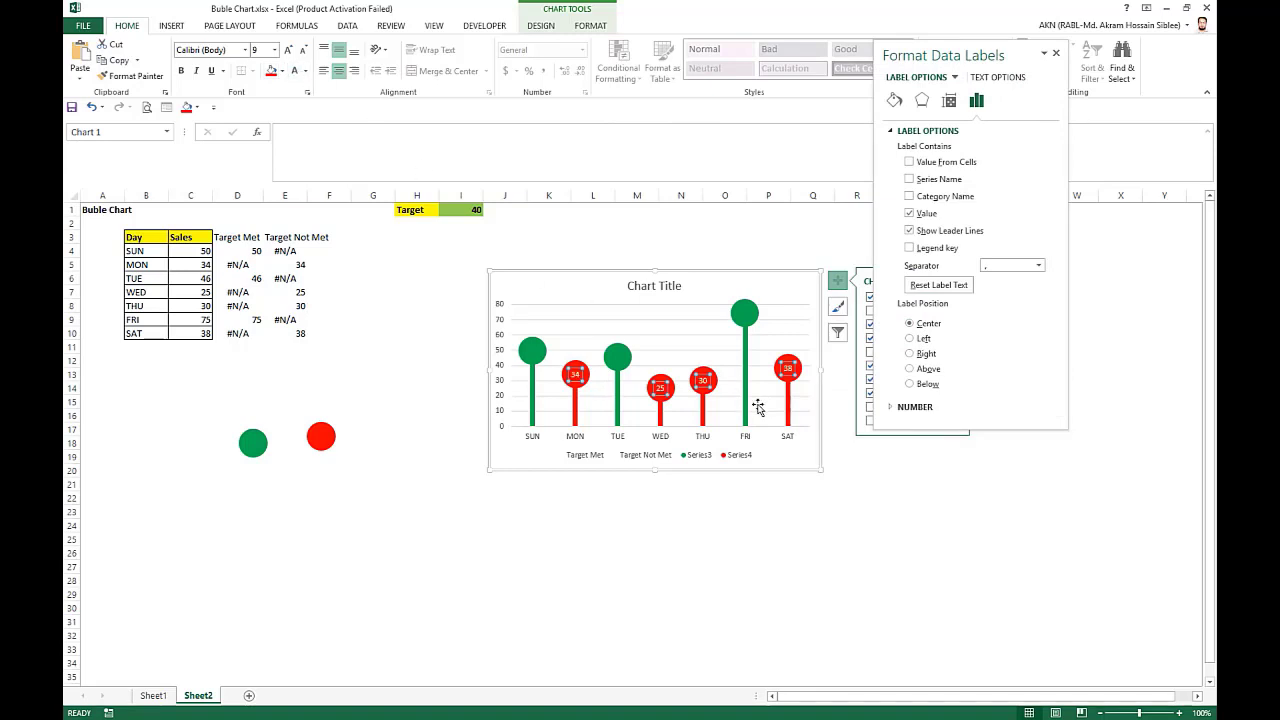
- Add centred data labels to the green Target Met circles
click(612, 356)
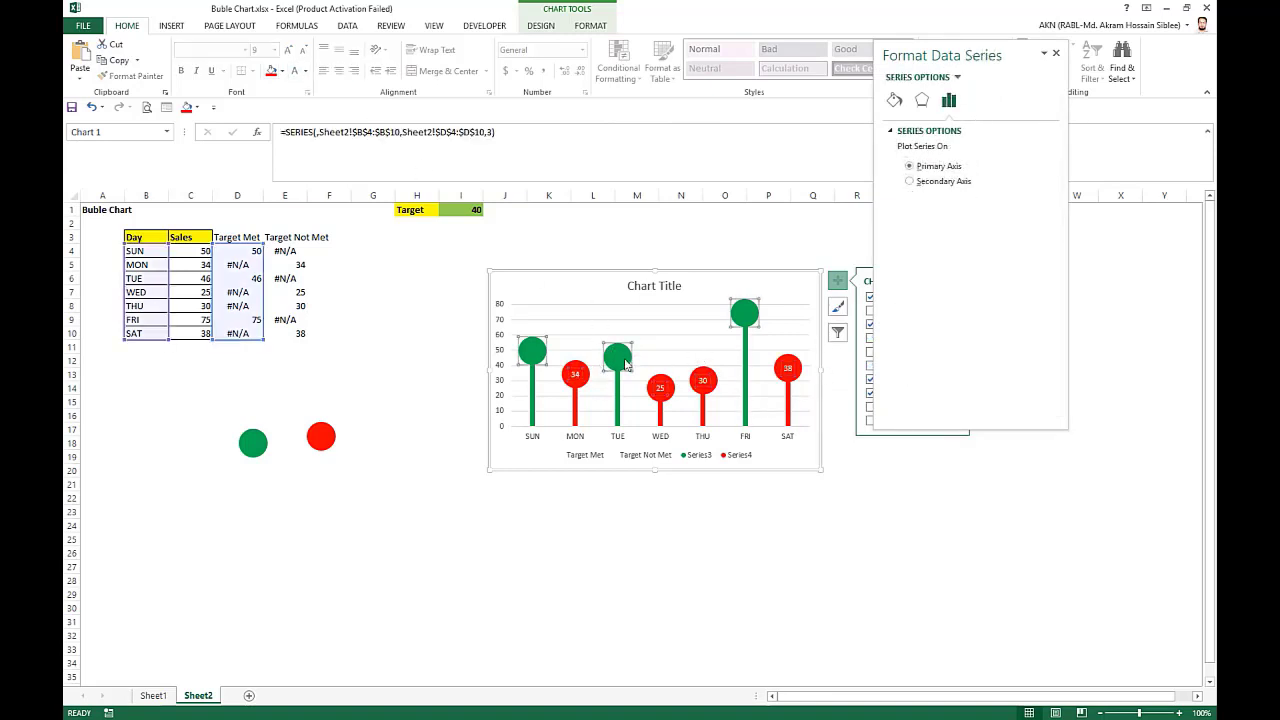
click(1056, 54)
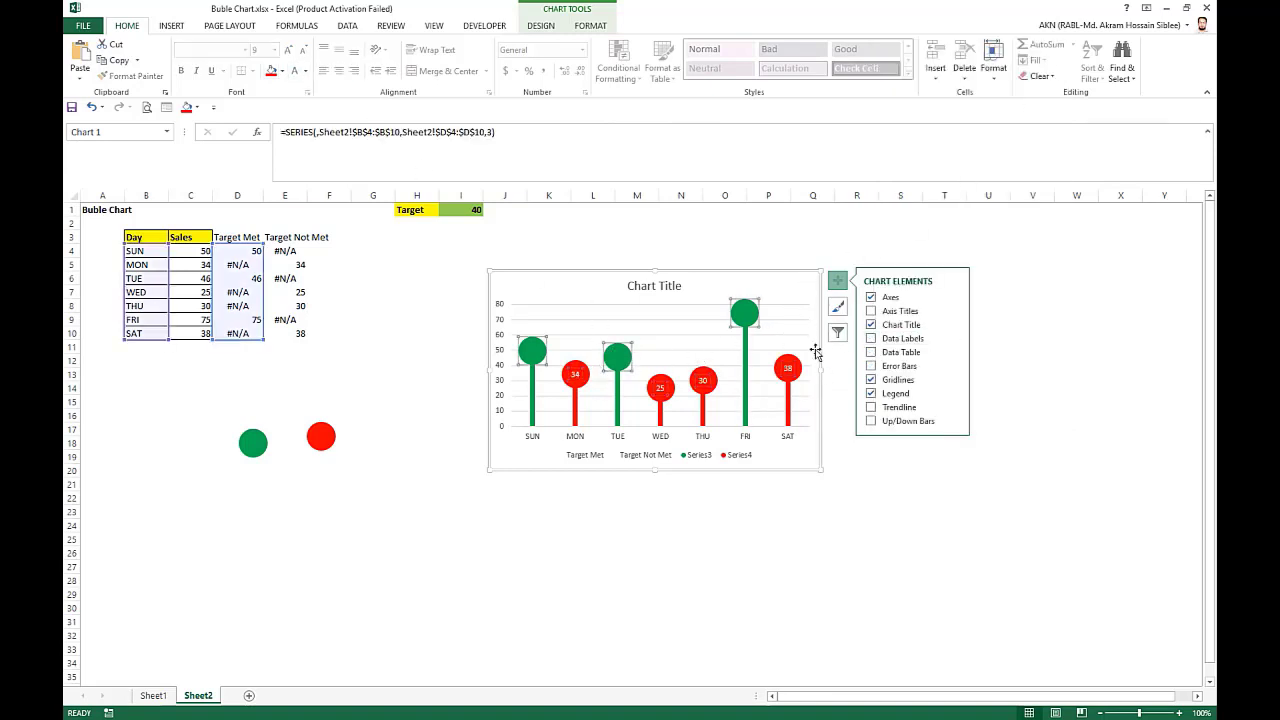
click(871, 339)
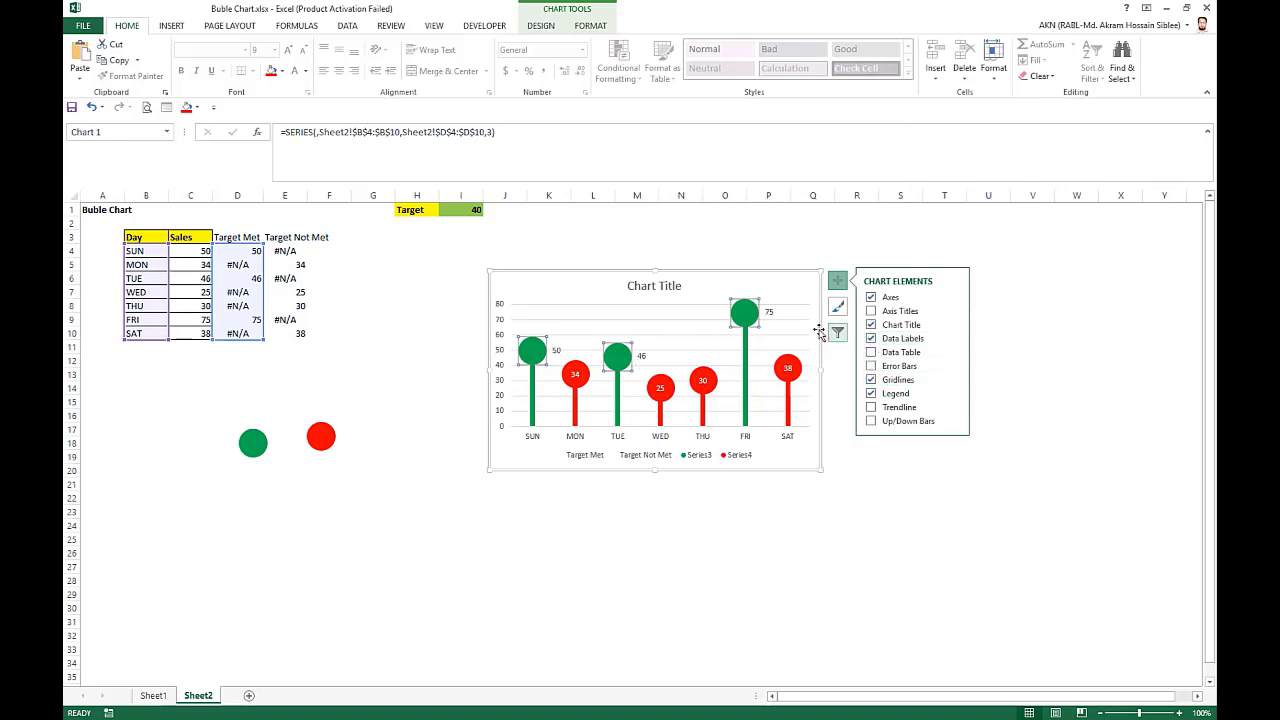
click(768, 313)
right_click(768, 313)
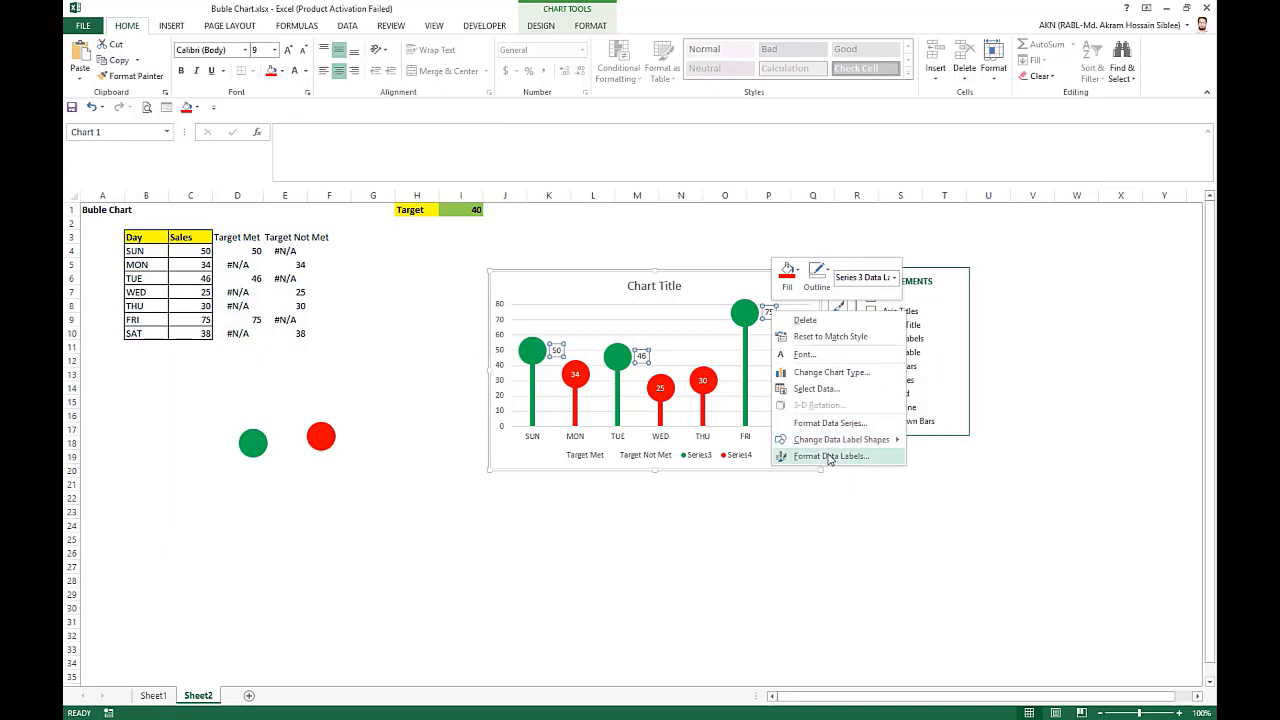
click(826, 457)
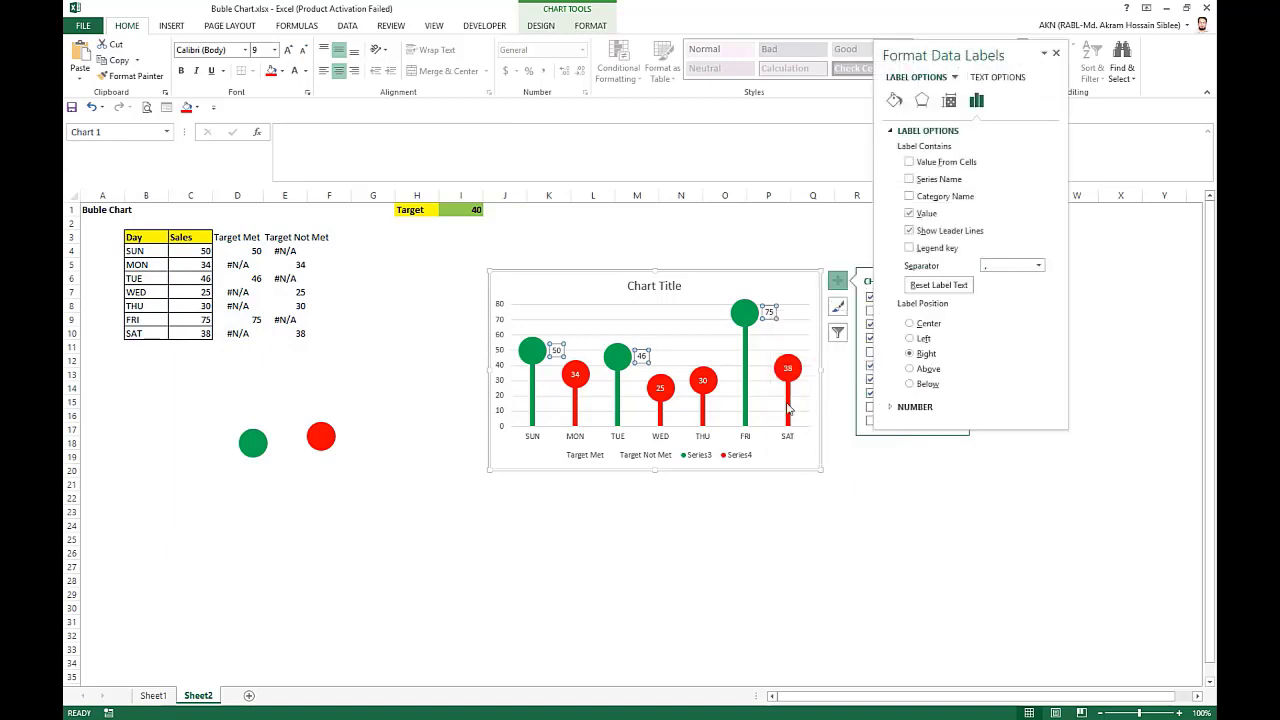
click(924, 324)
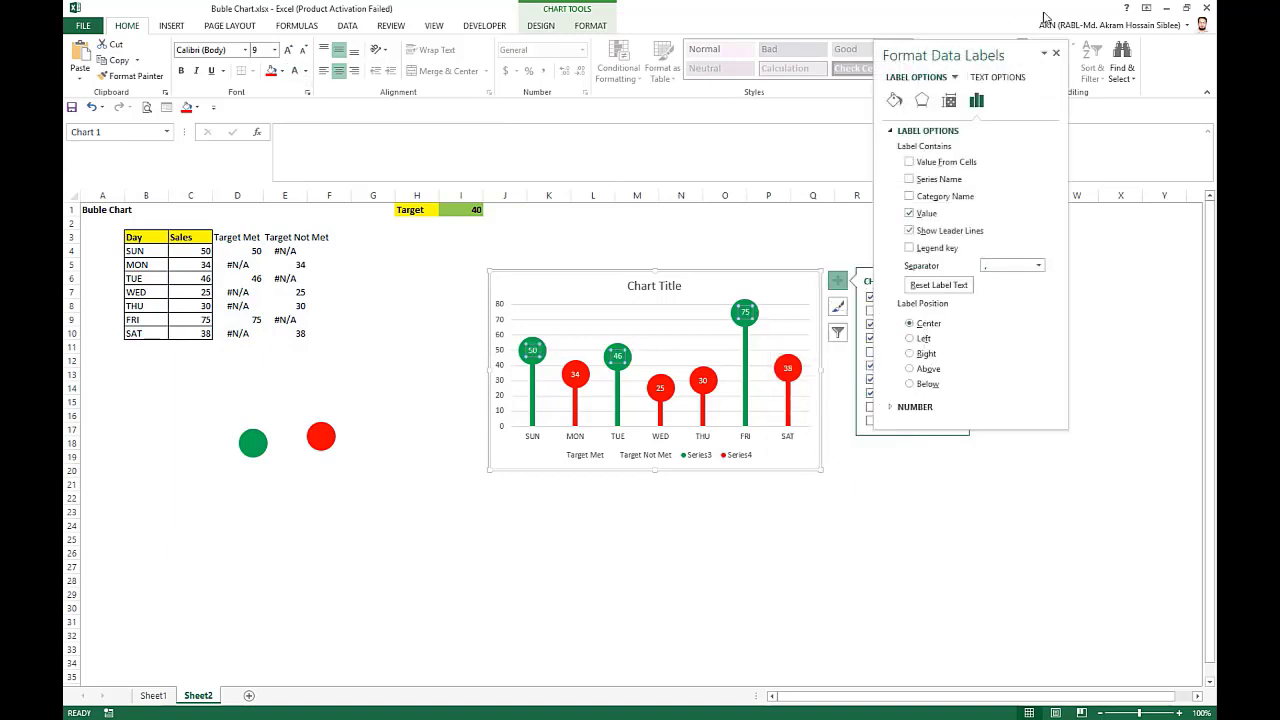
click(1056, 55)
- Retitle the chart 'Daily Sales'
click(665, 287)
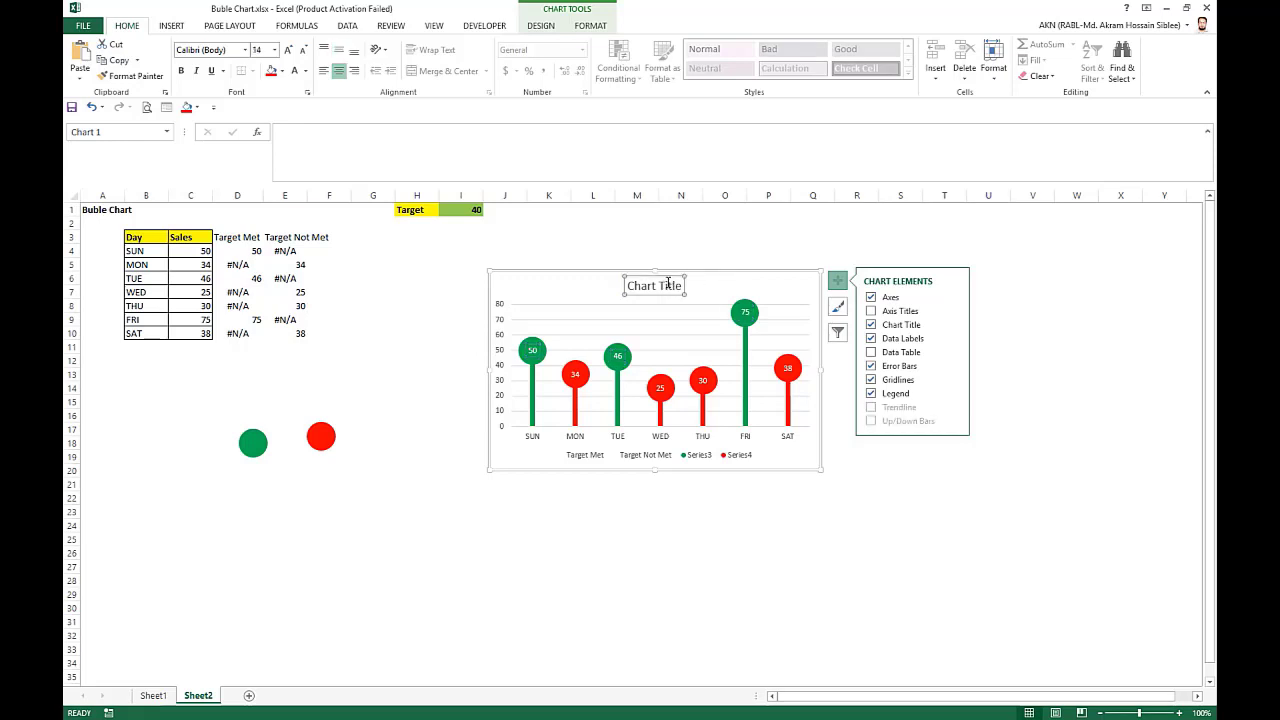
click(659, 285)
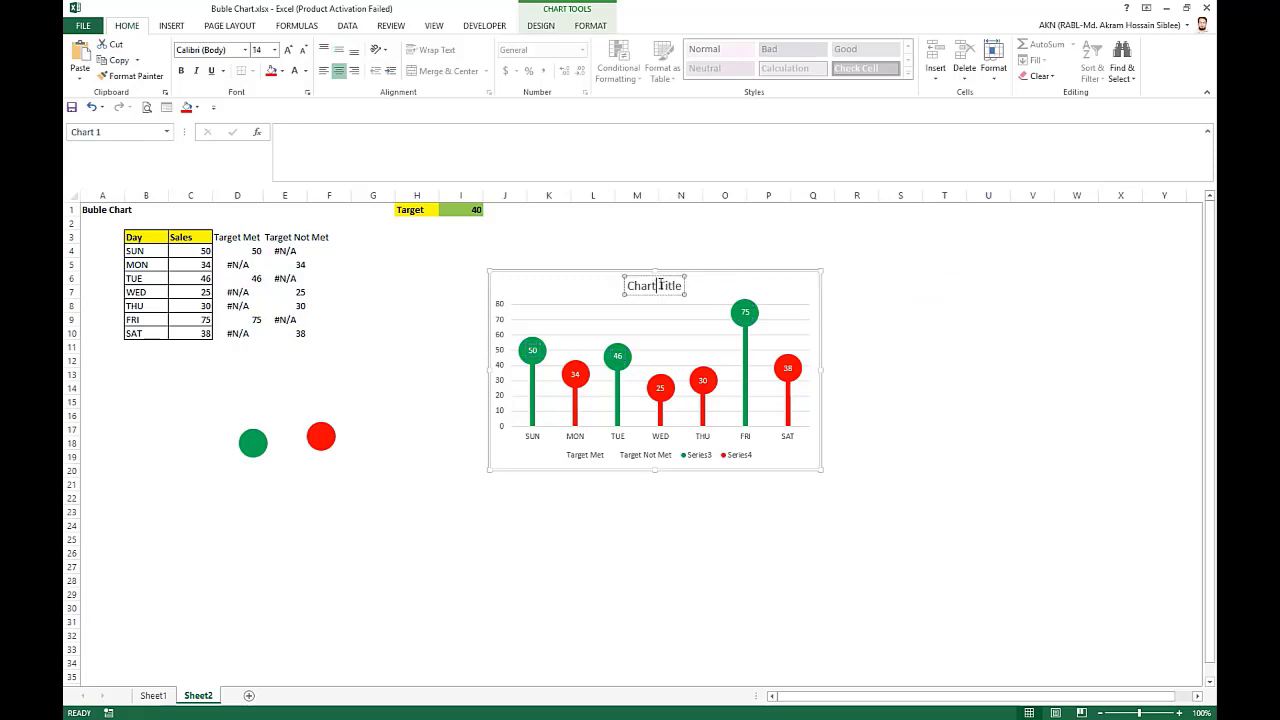
text(Daily Sales)
- Delete the chart legend and the vertical value axis
click(714, 455)
key(Delete)
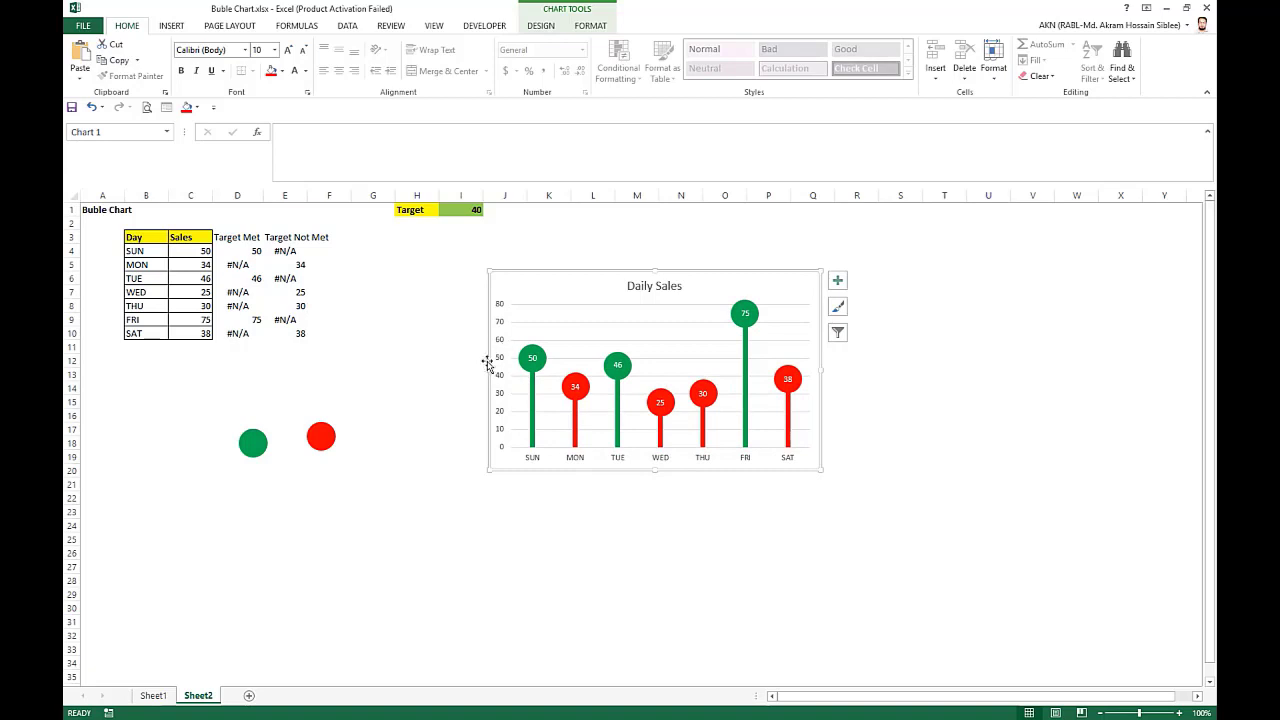
click(502, 362)
key(Delete)
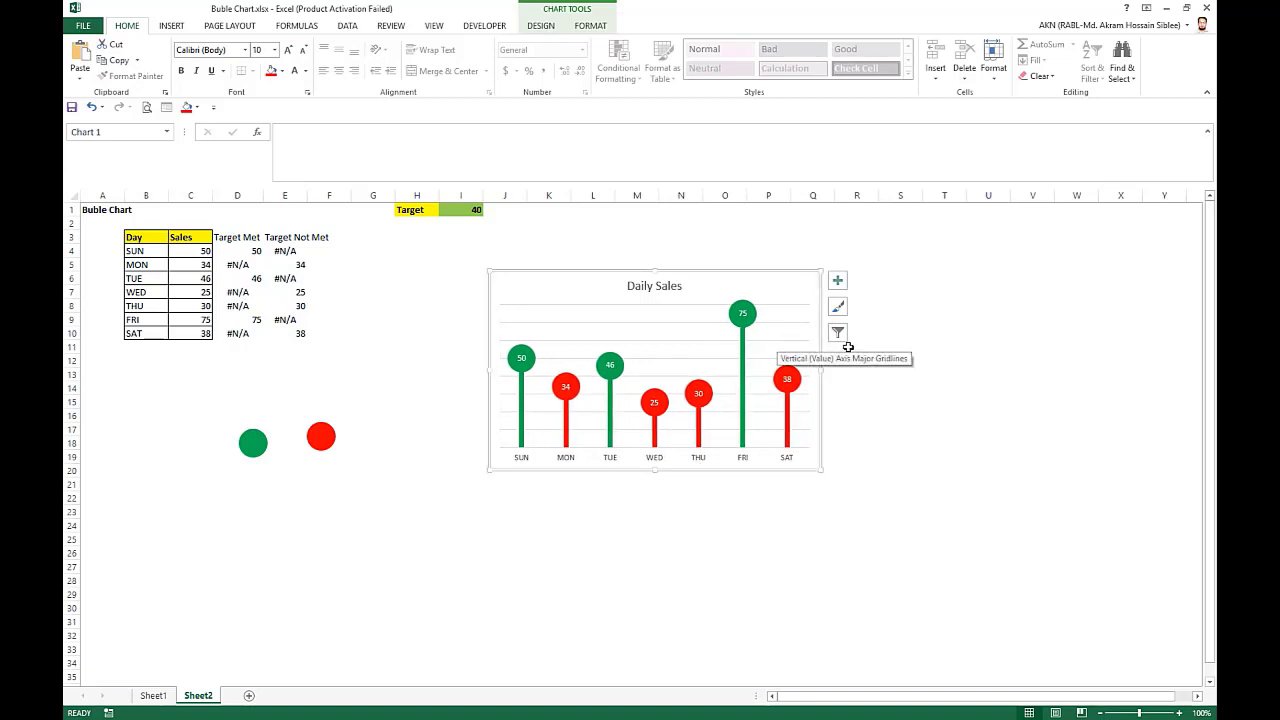
click(918, 374)
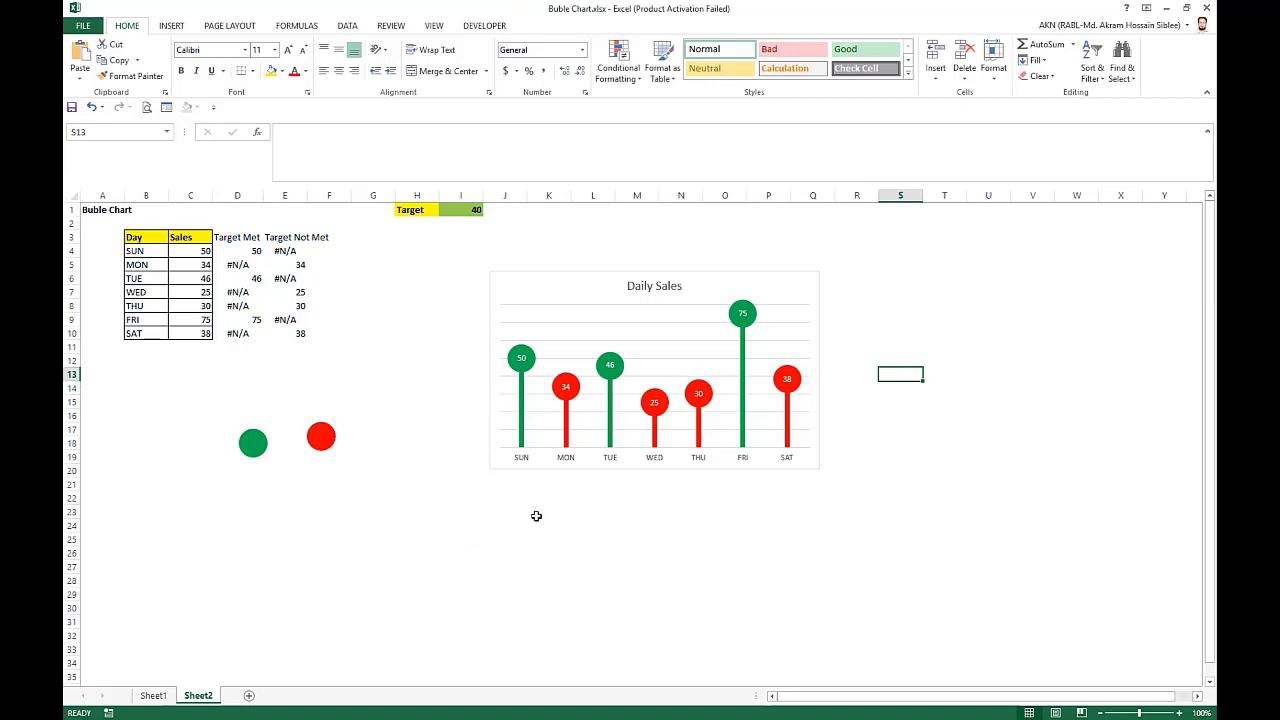